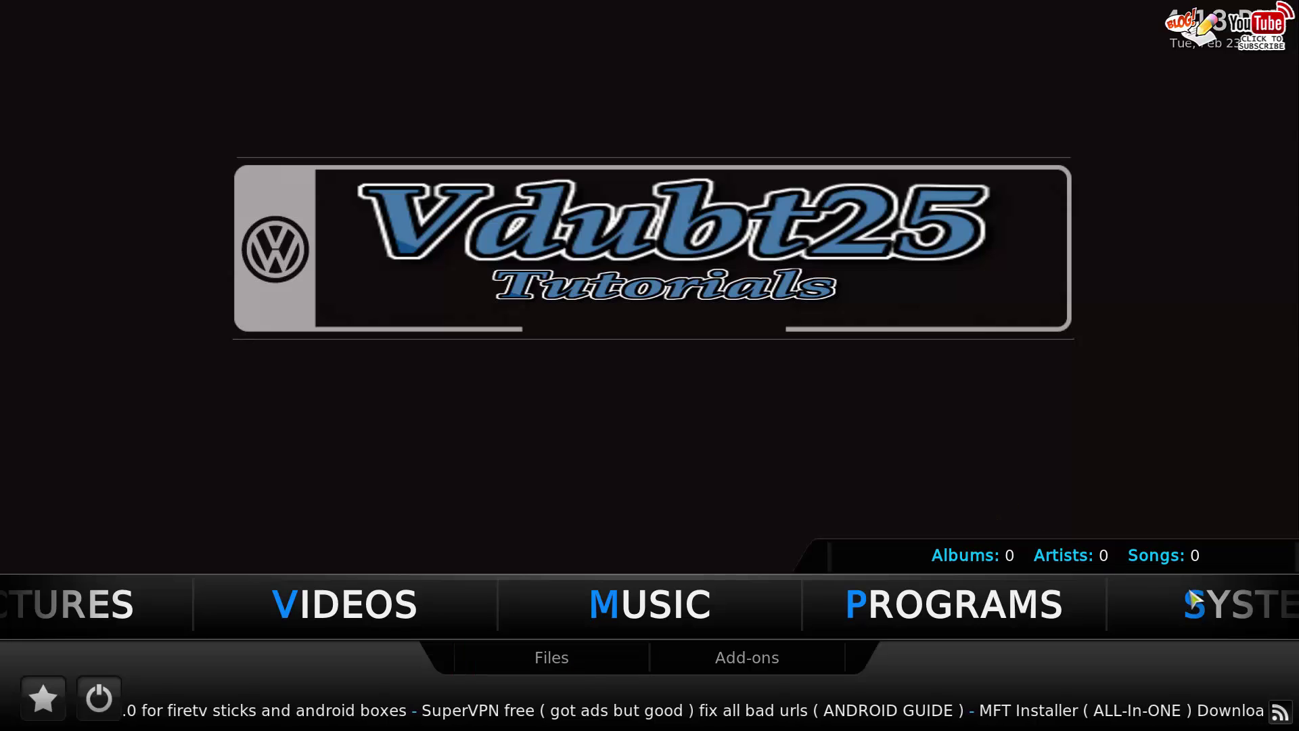
mouse_move(849, 612)
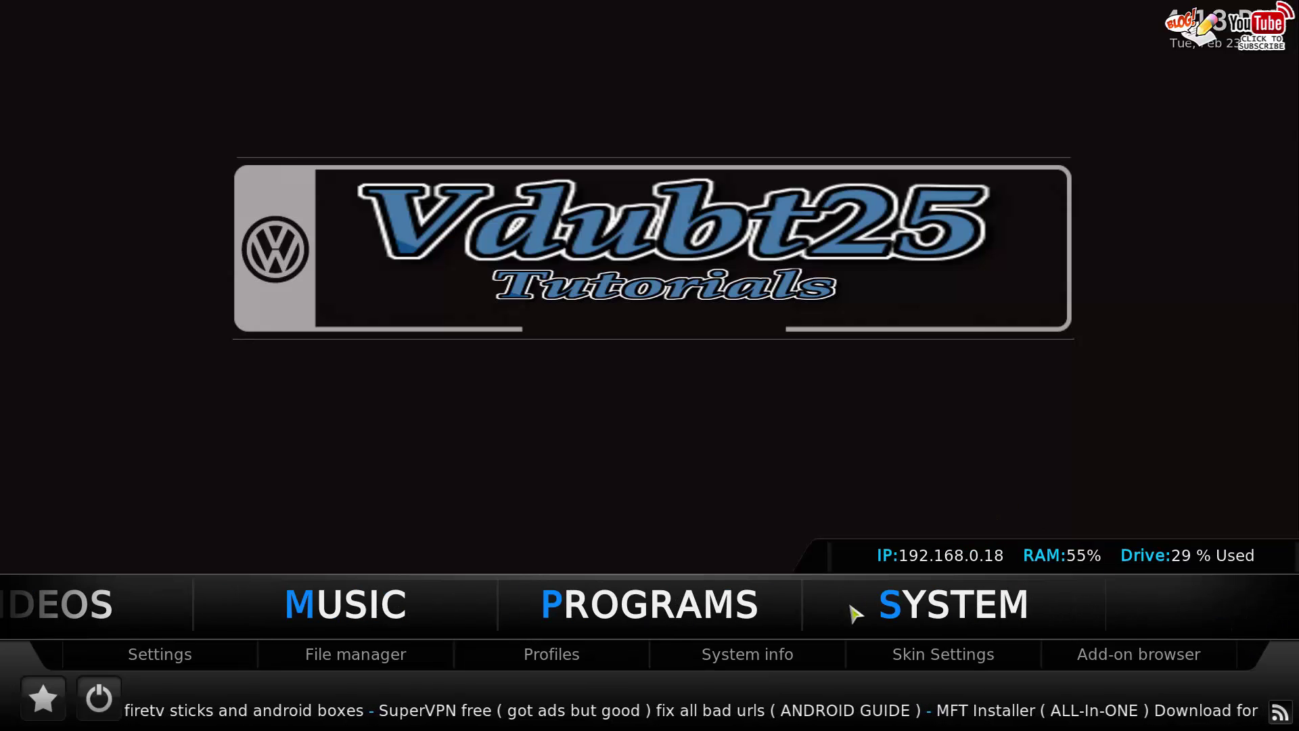
left_click(374, 658)
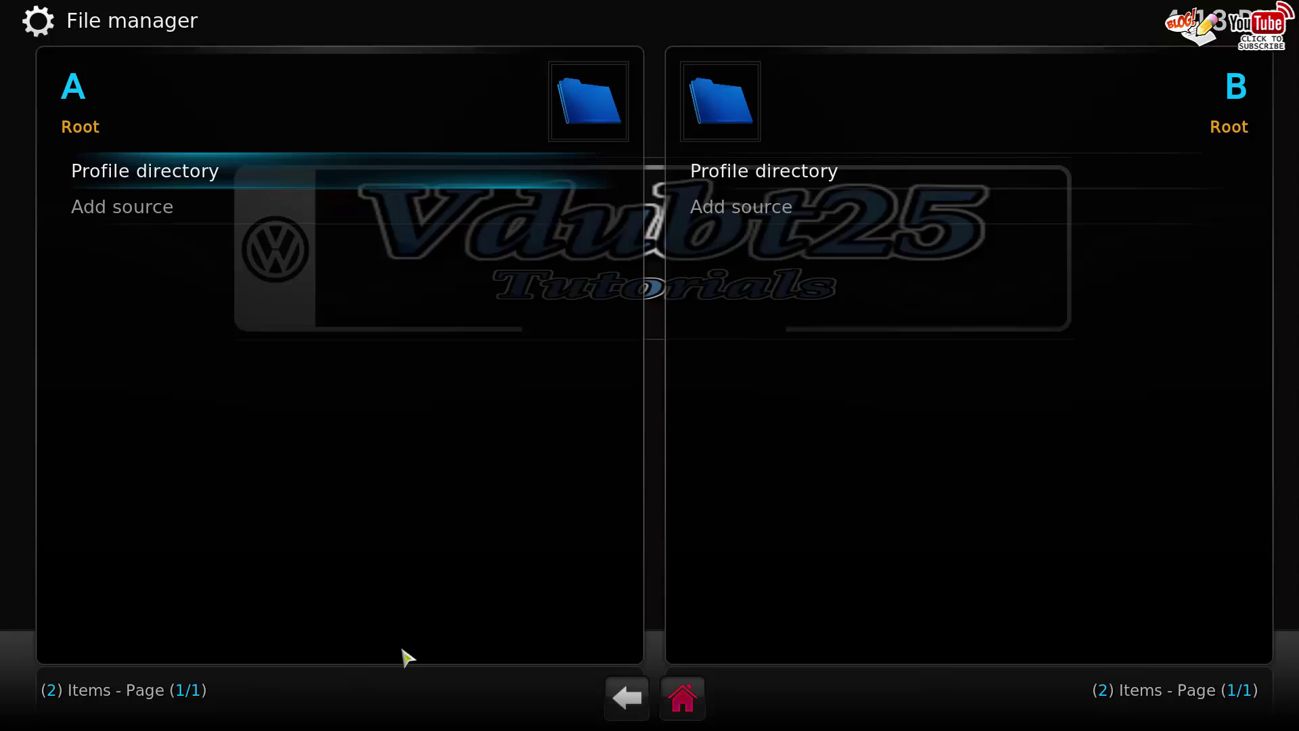
left_click(212, 206)
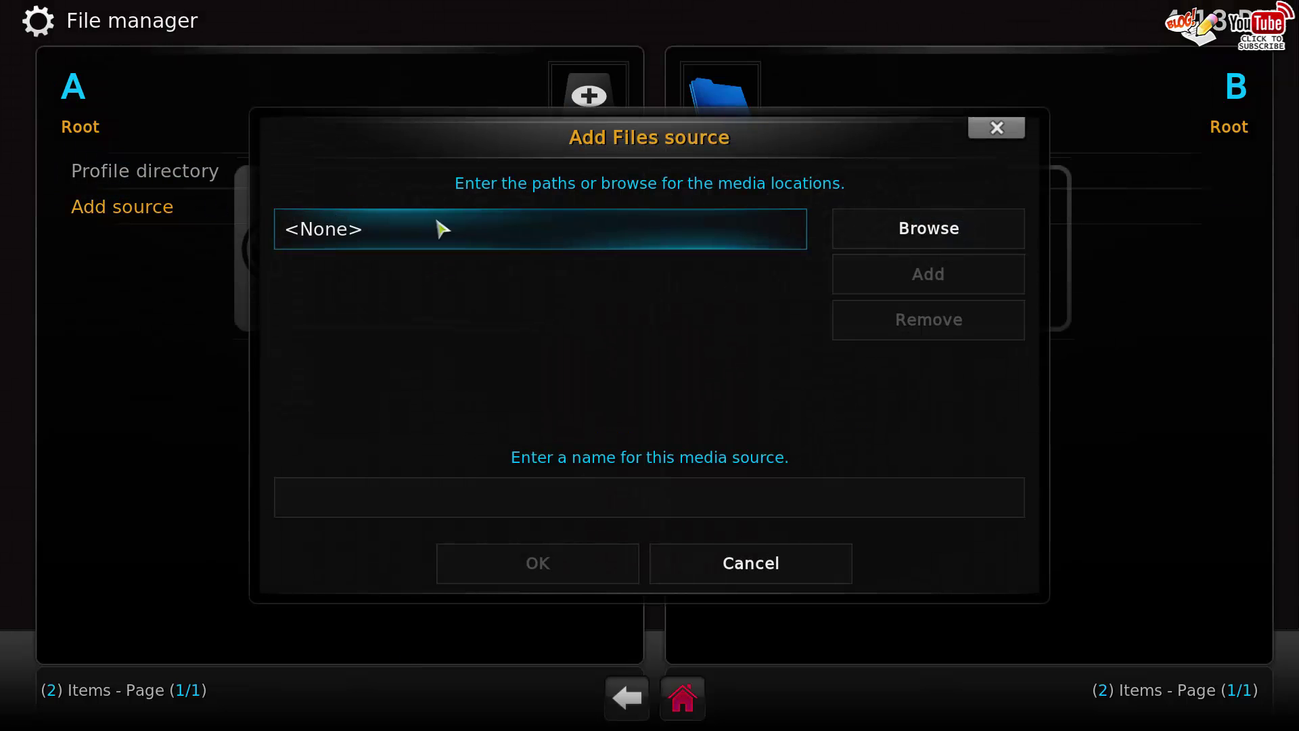
left_click(497, 239)
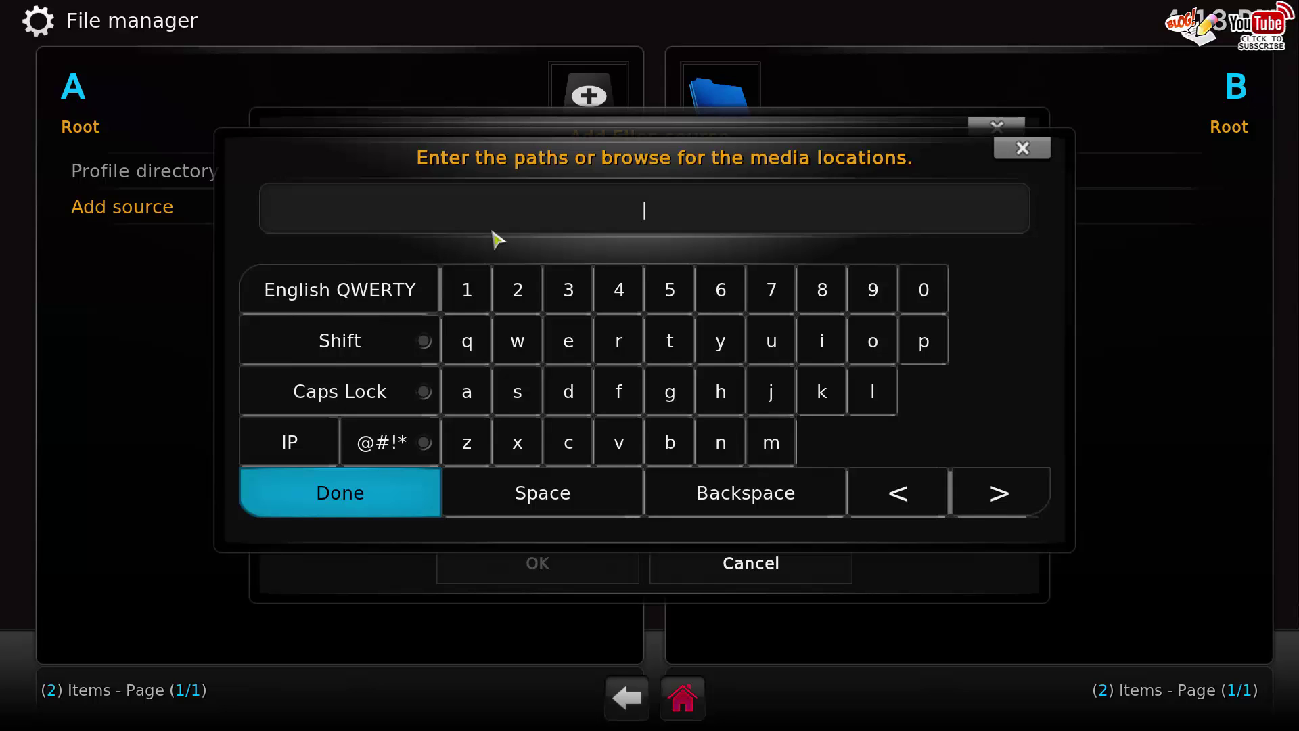
type("http://xunitytalk")
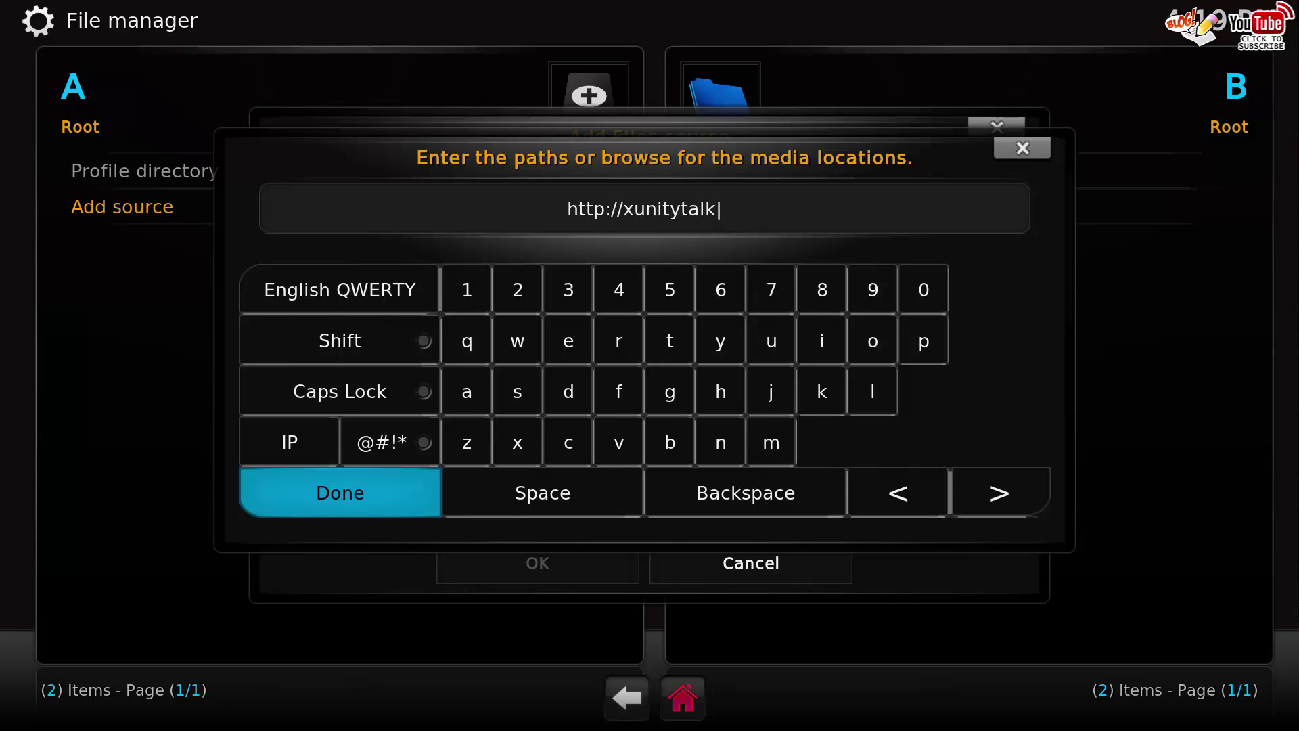
type(".me/")
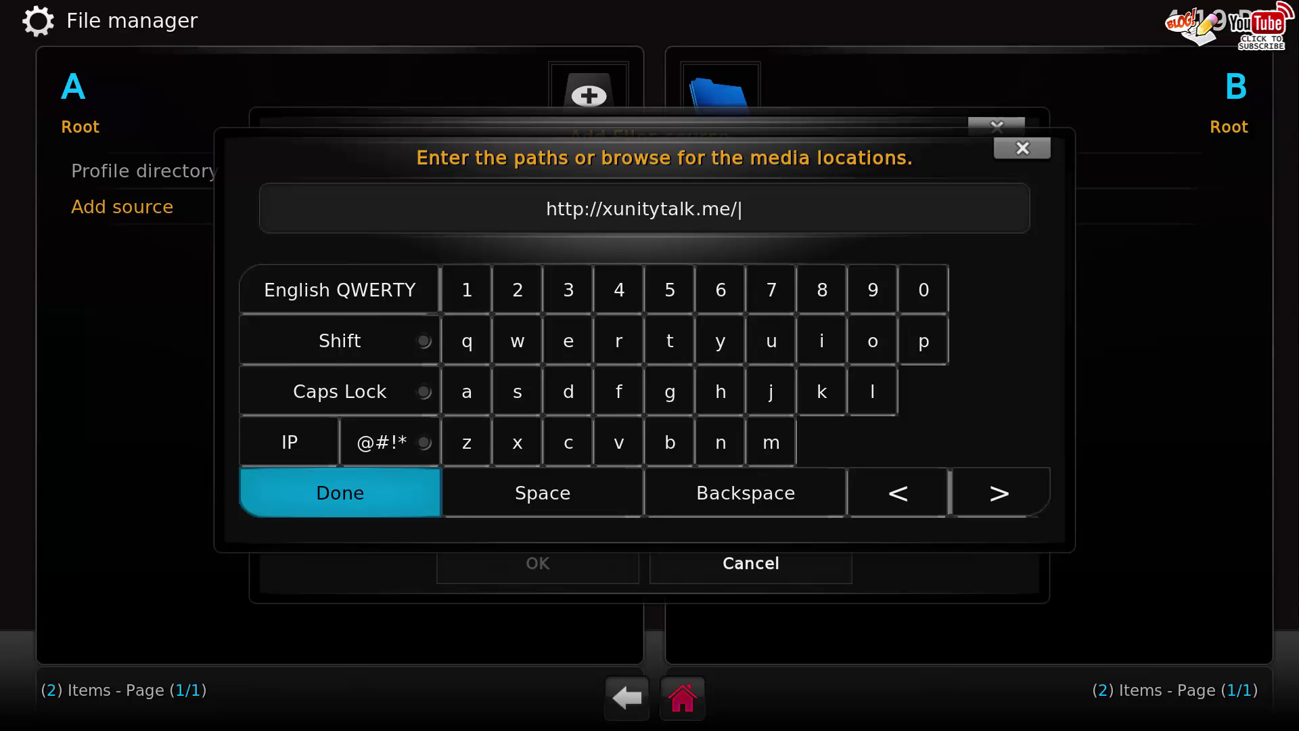
type("xfinity")
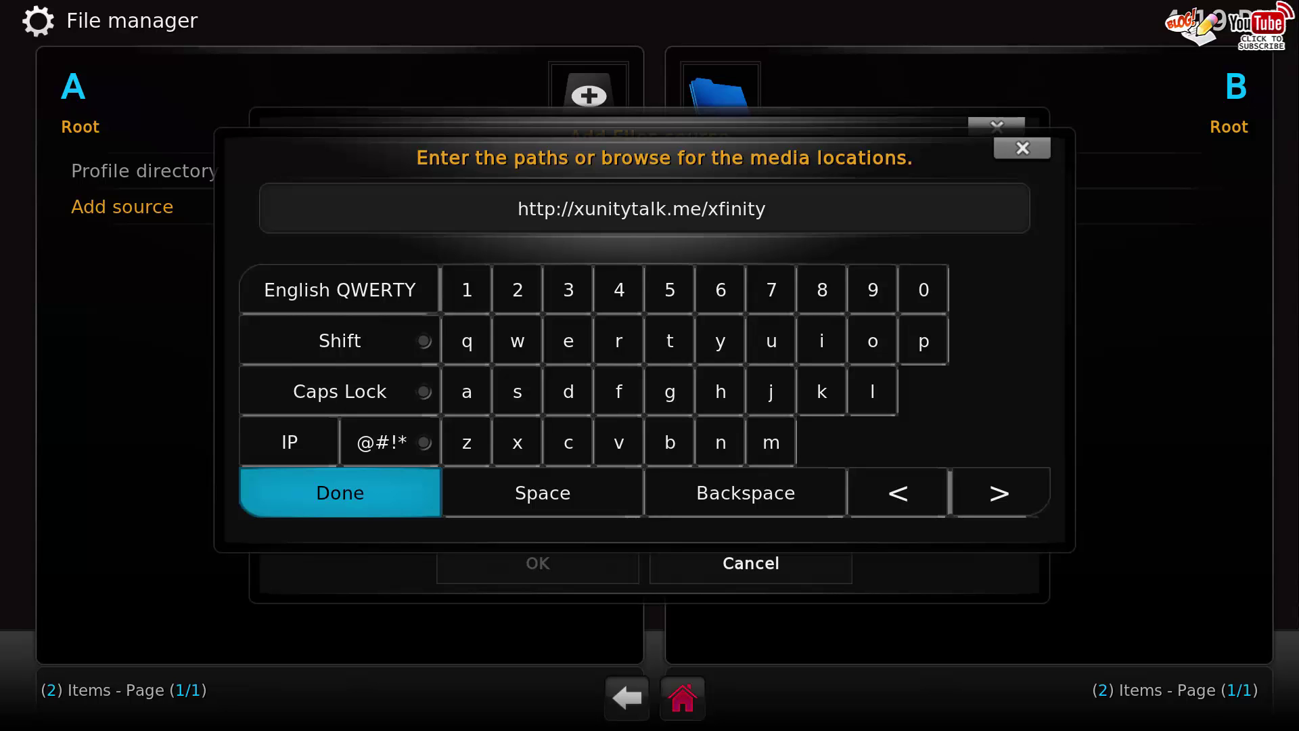
left_click(336, 497)
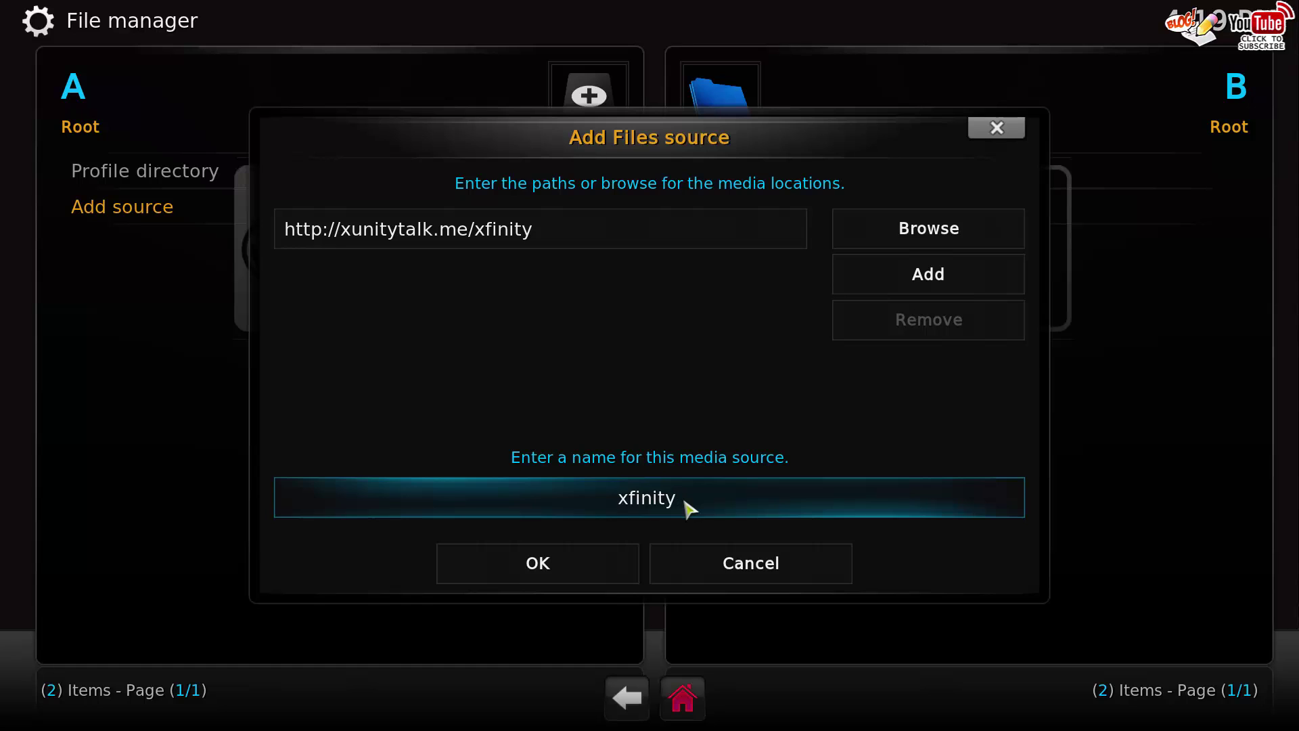
- Name the new media source .xfinity and save it
key("Left")
key("Left")
key("Left")
key("Left")
key("Left")
key("Left")
key("Left")
type(".")
left_click(572, 579)
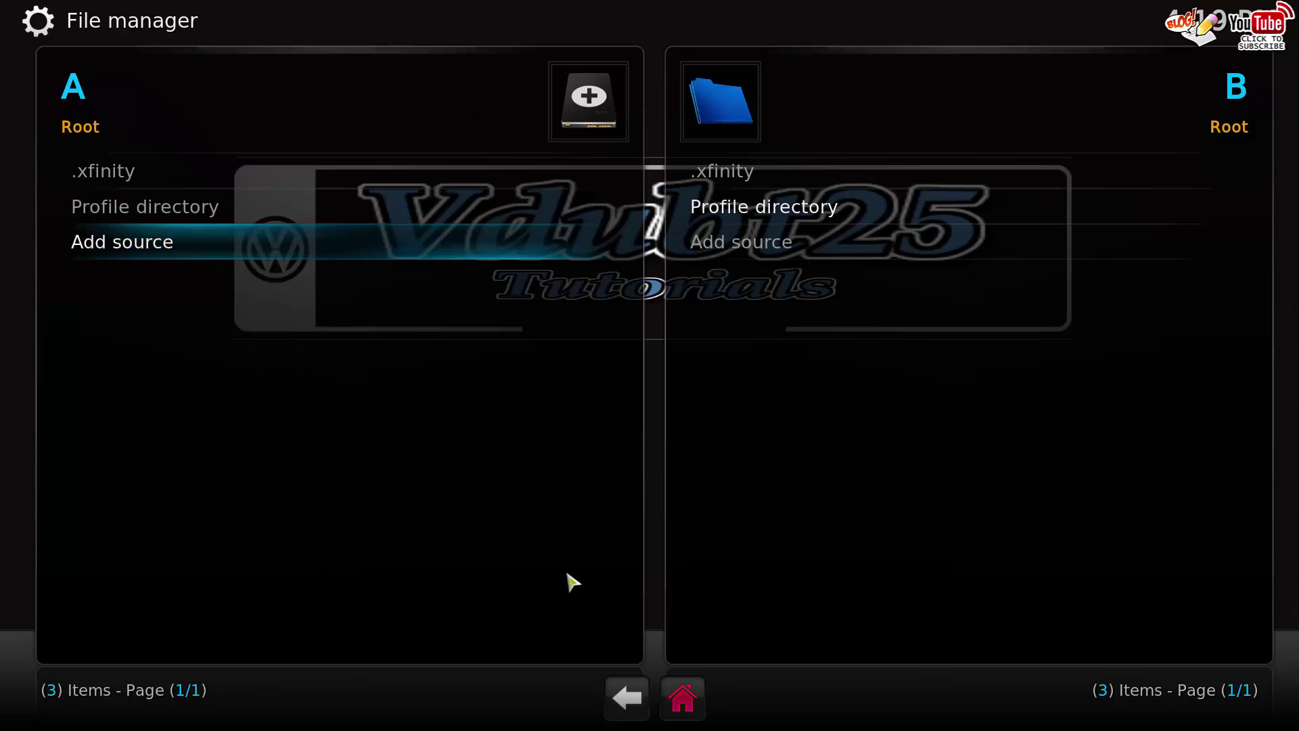
- Install the add-on iStream_Installer.zip as a zip file from the .xfinity source
left_click(683, 704)
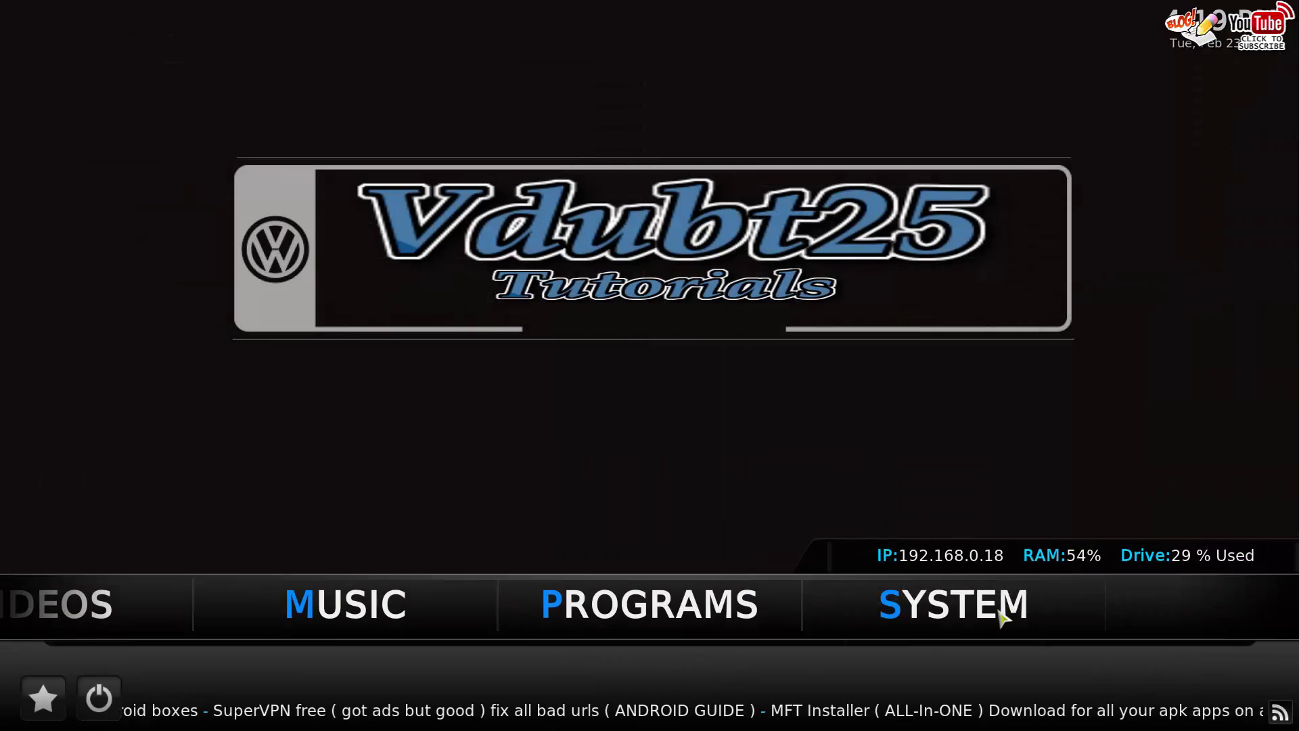
left_click(992, 617)
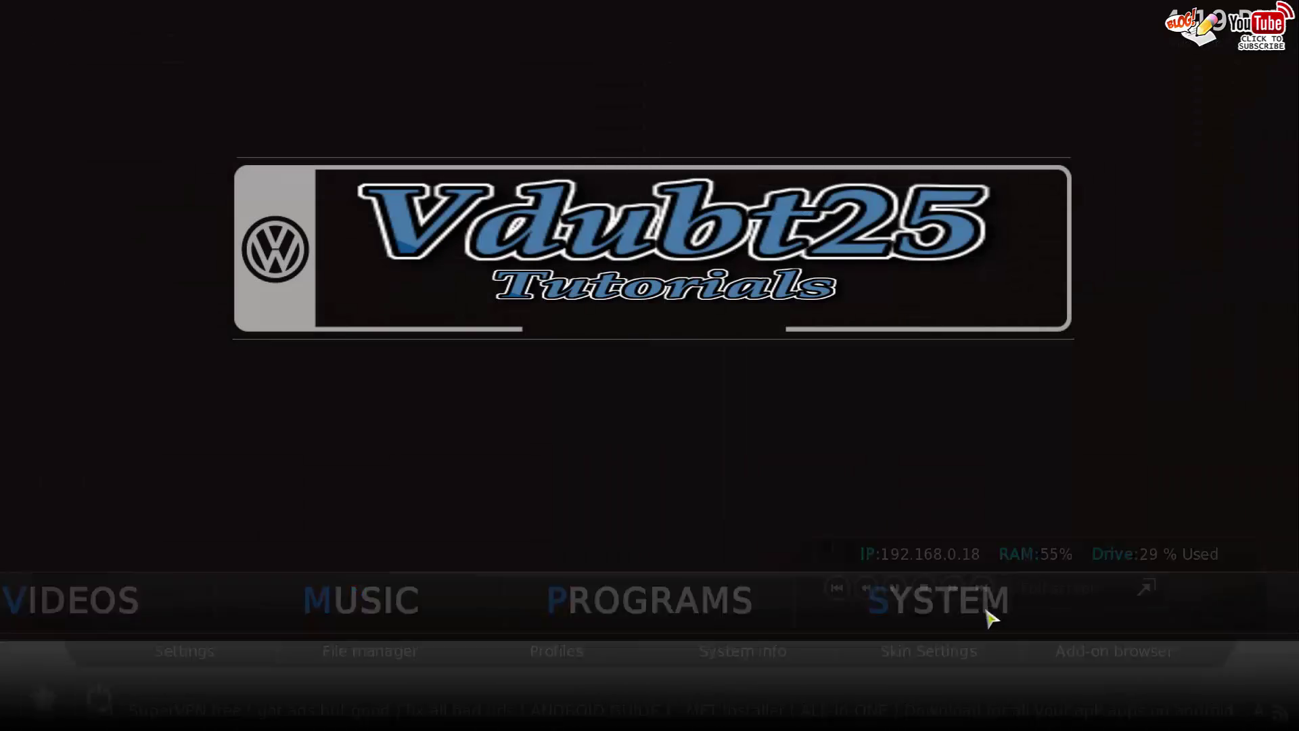
left_click(313, 529)
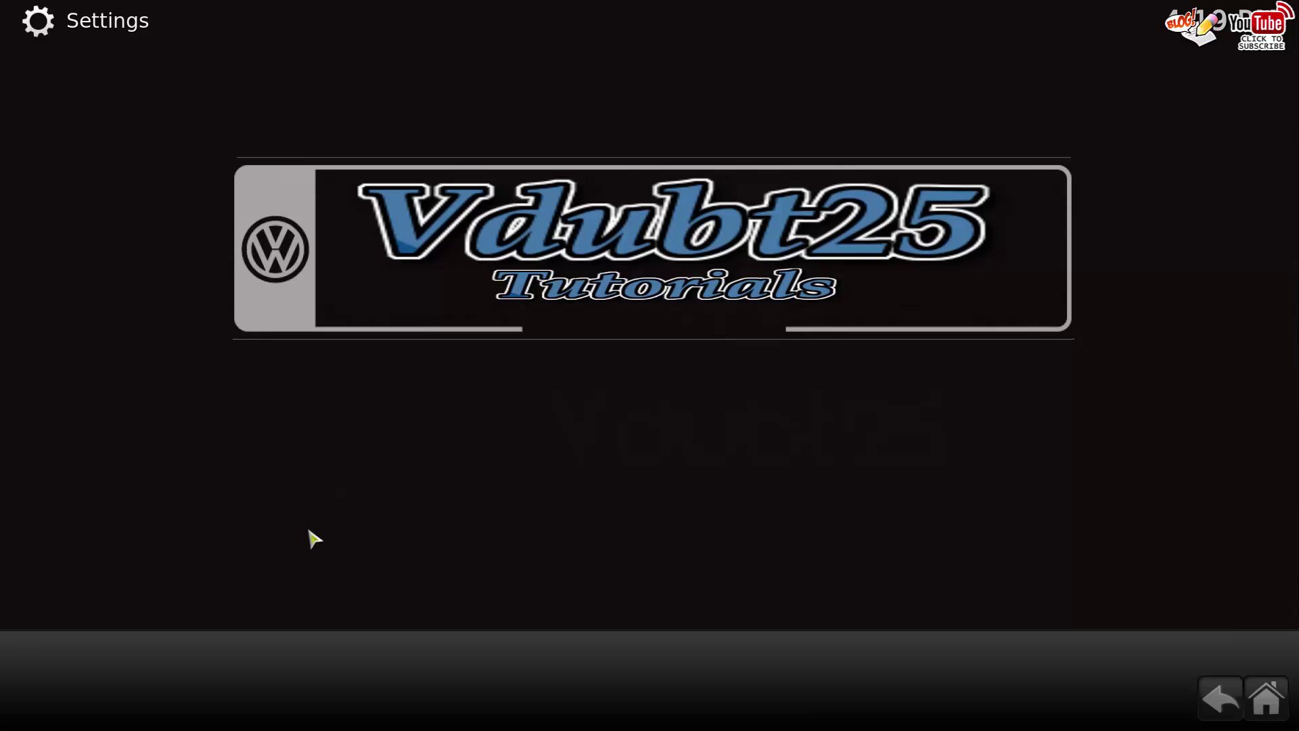
left_click(177, 184)
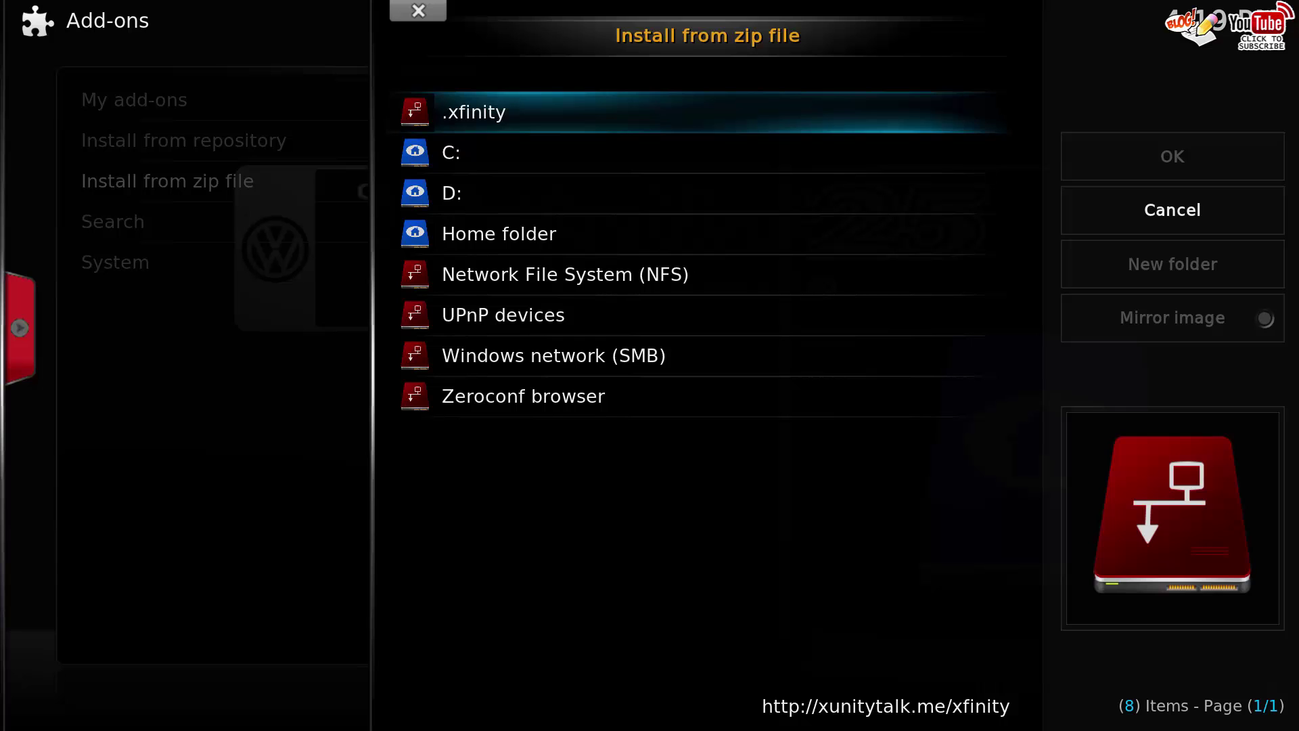
left_click(465, 124)
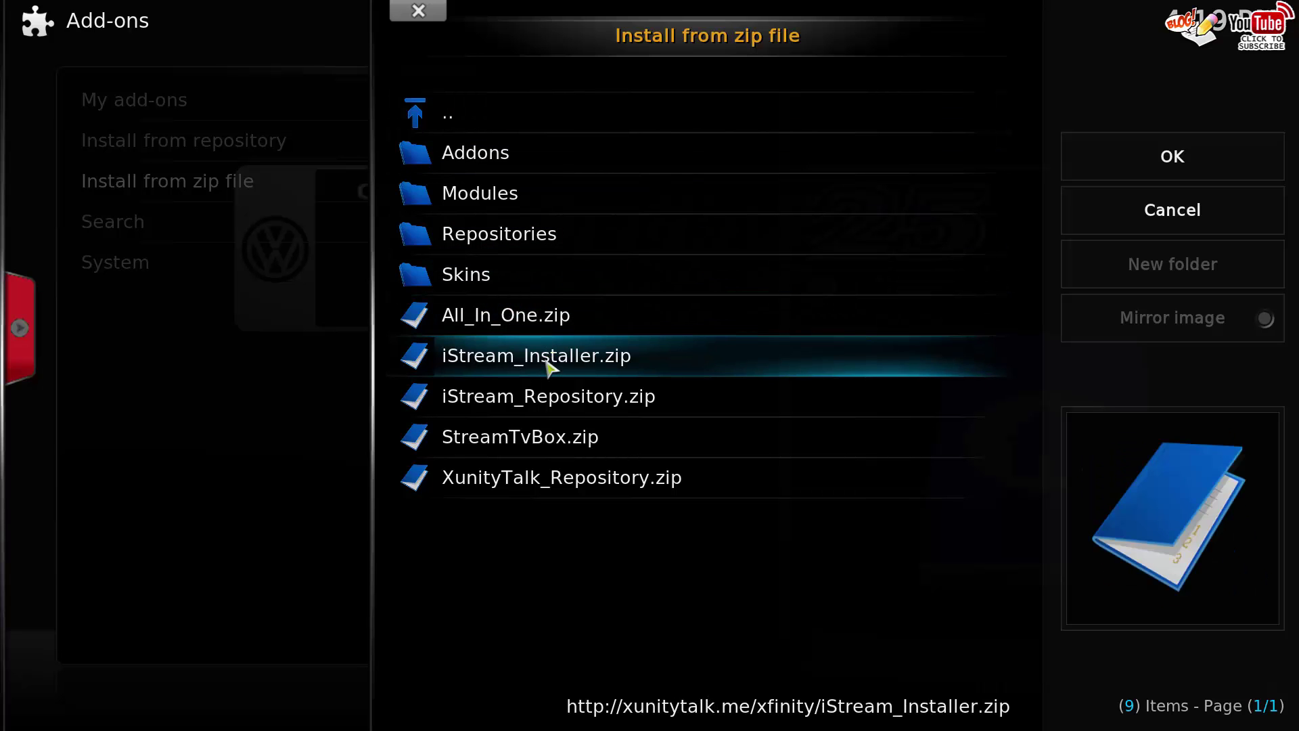
left_click(588, 373)
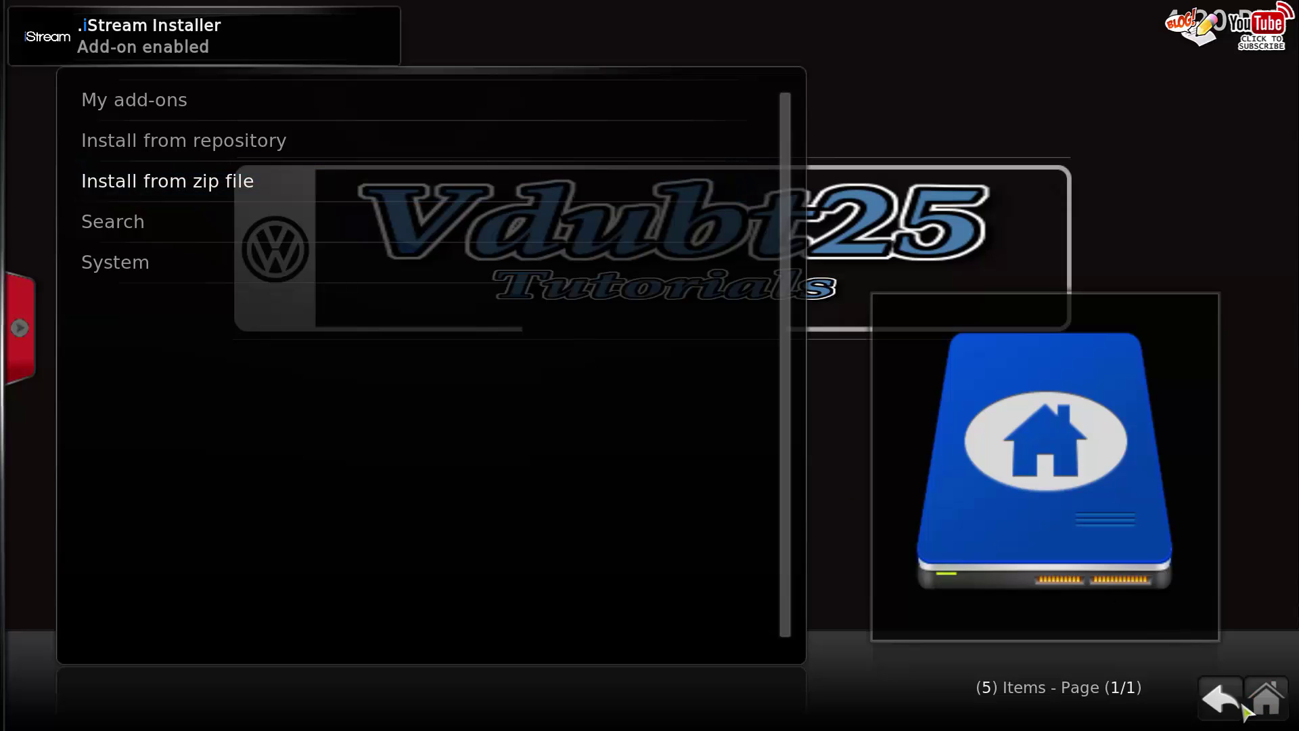
- Run the iStream Installer program add-on to install iStream Without Skin Helix Compatible Too, and return to the home screen
left_click(1279, 709)
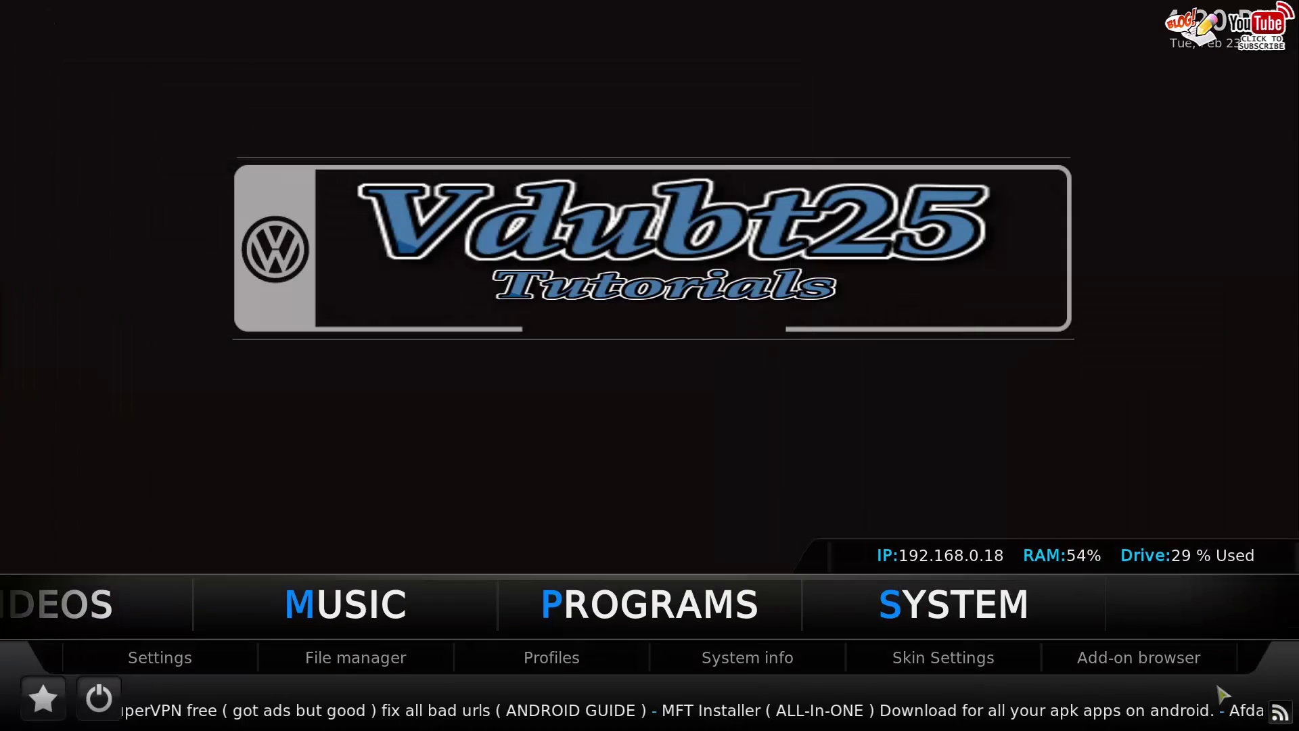
left_click(636, 611)
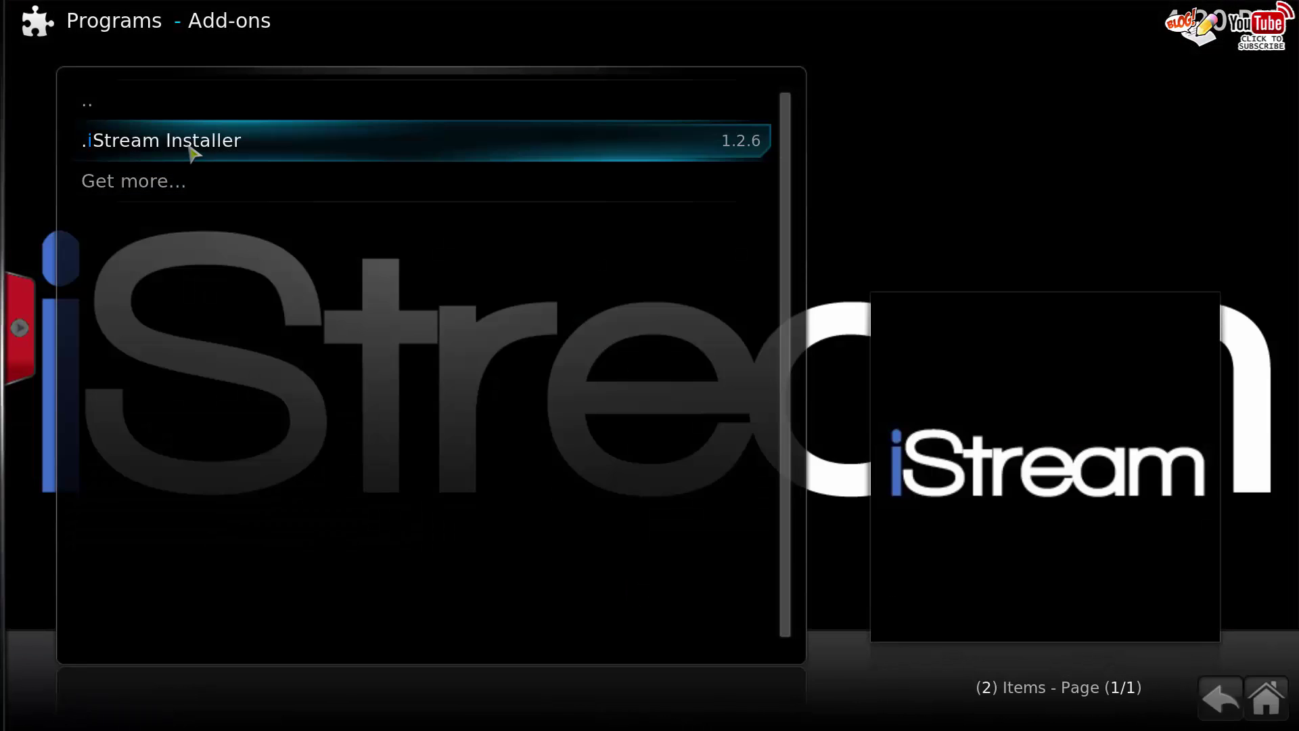
left_click(192, 150)
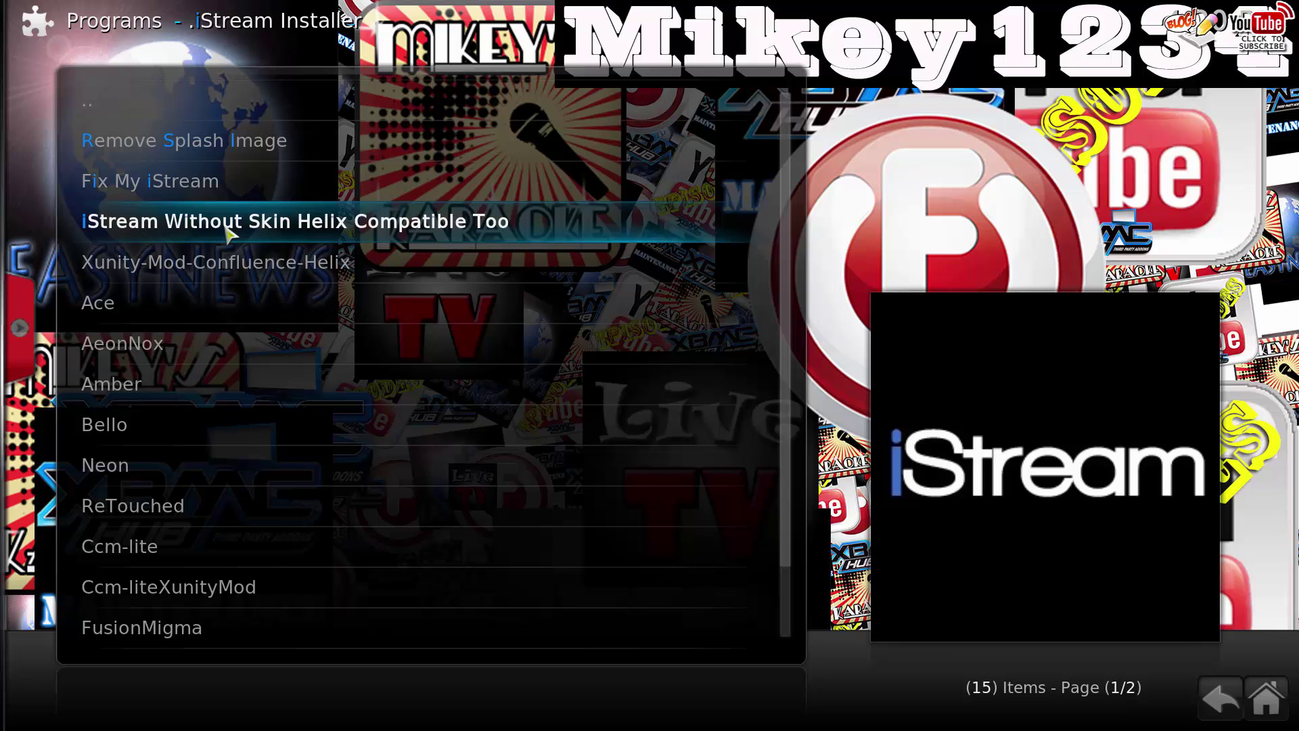
left_click(228, 224)
left_click(1266, 700)
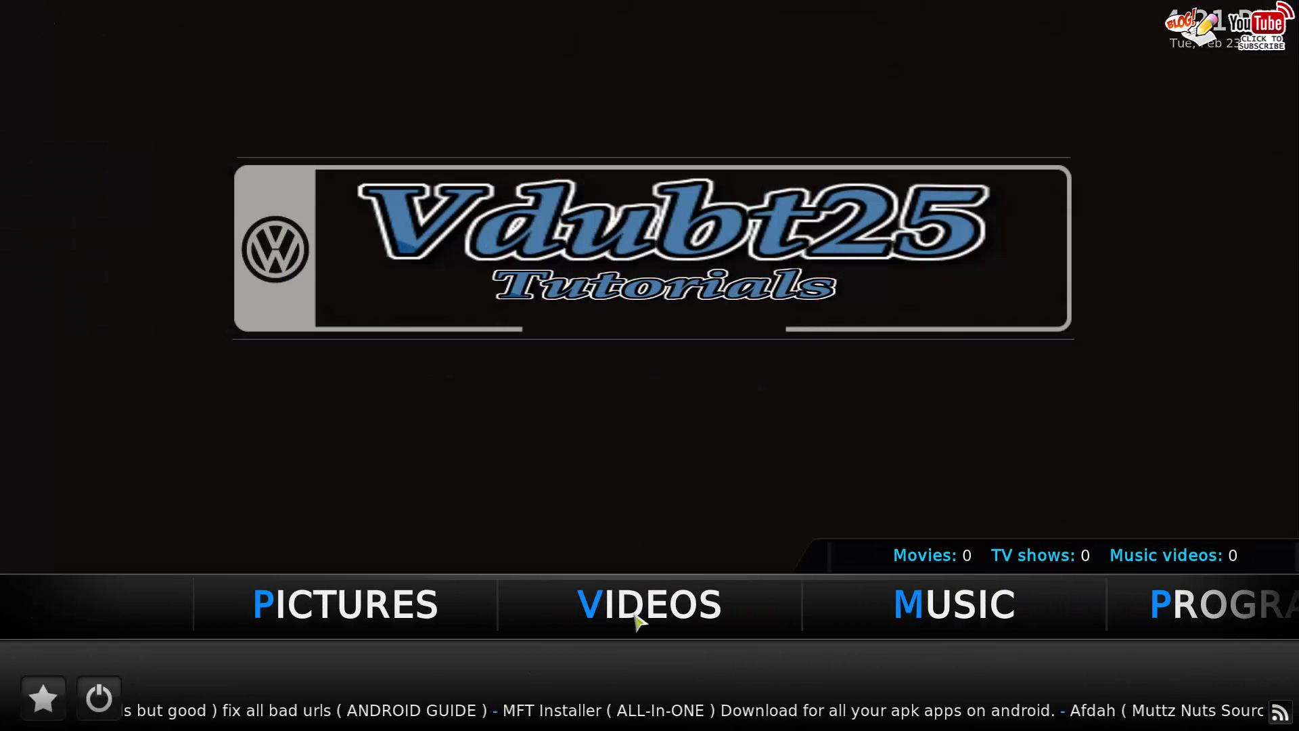
- Launch the iSTREAM video add-on, accepting its End User Agreement
mouse_move(639, 617)
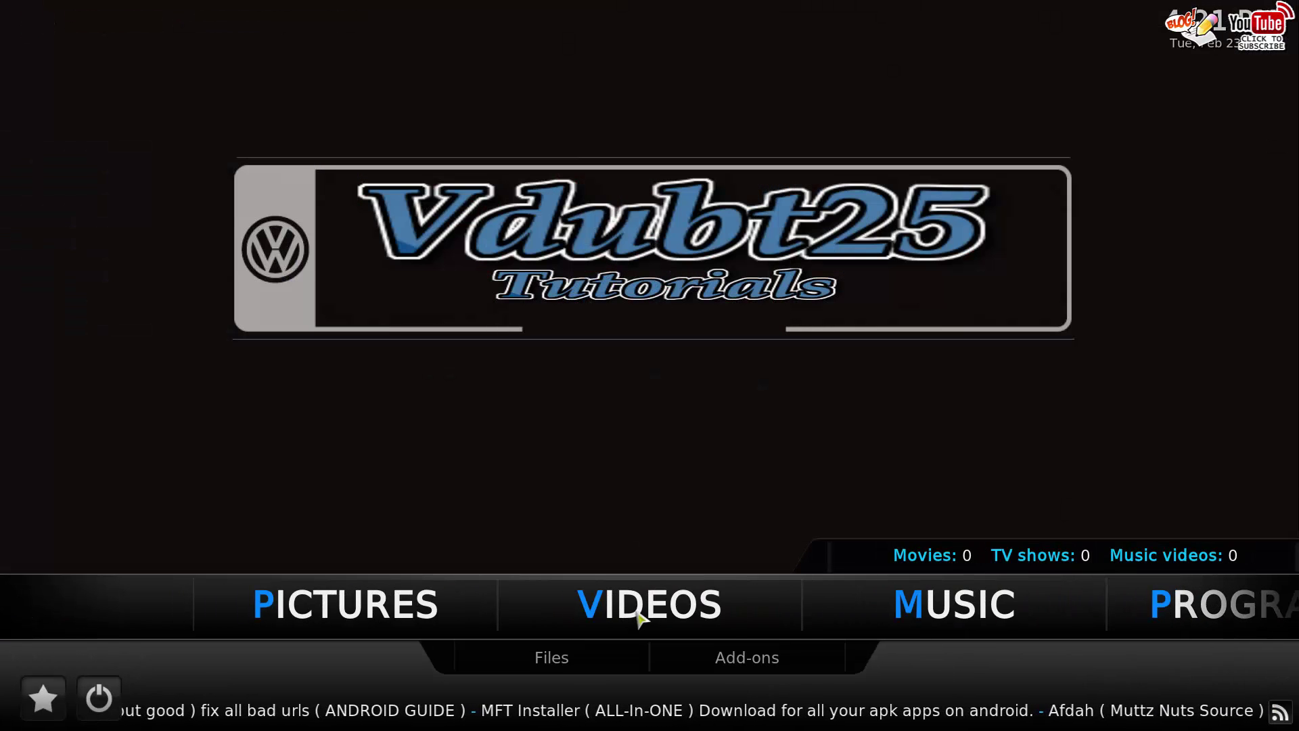
left_click(718, 659)
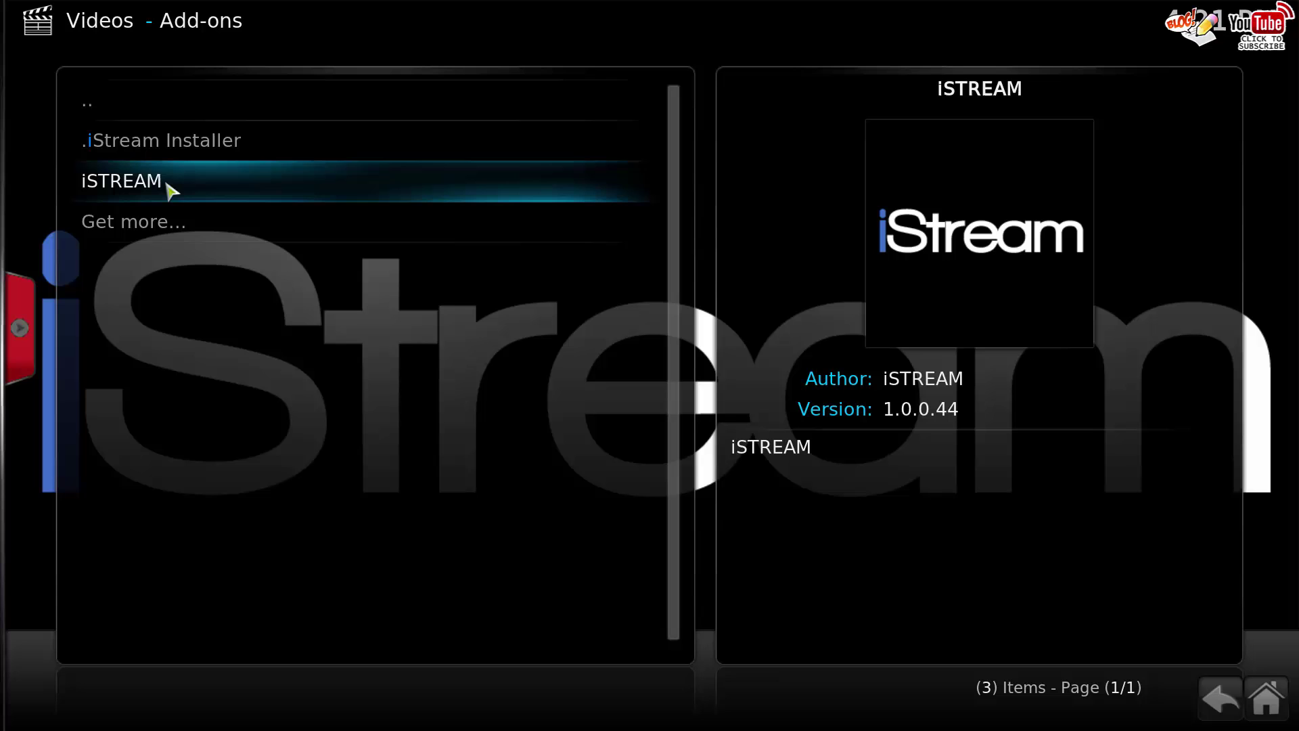
left_click(171, 192)
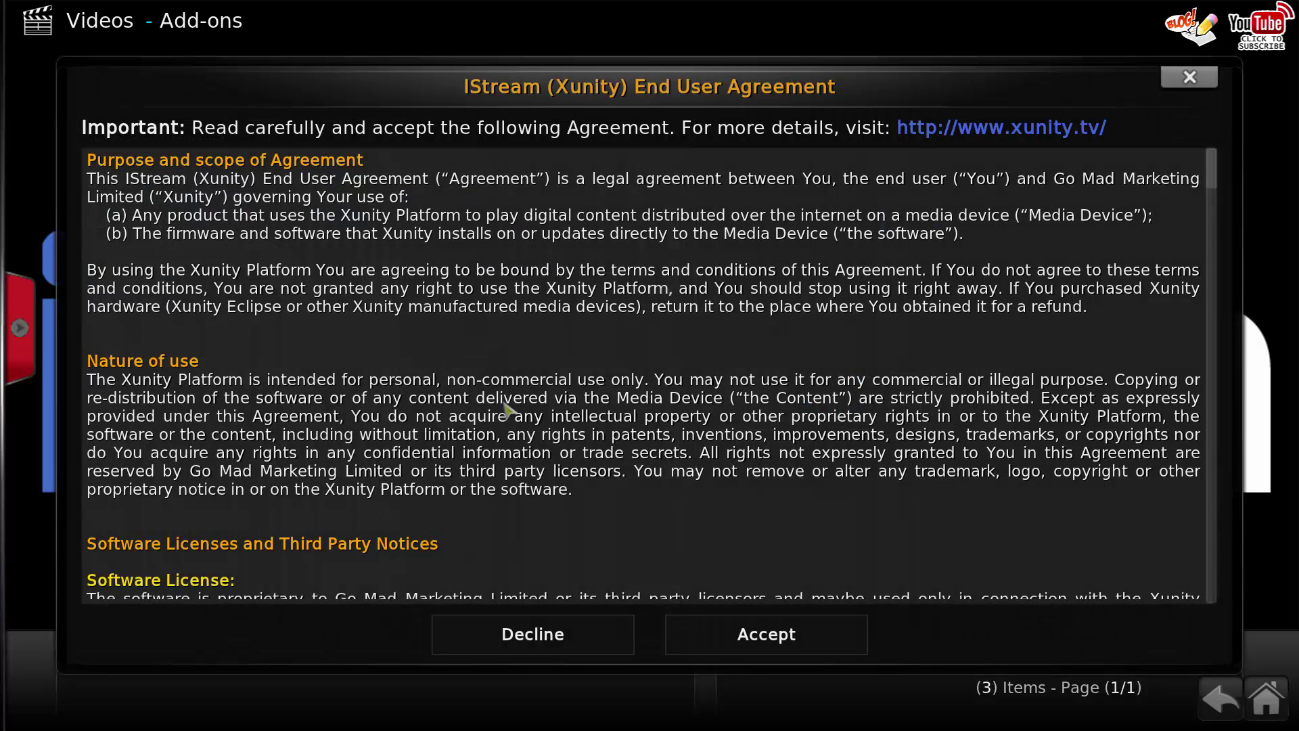
left_click(765, 651)
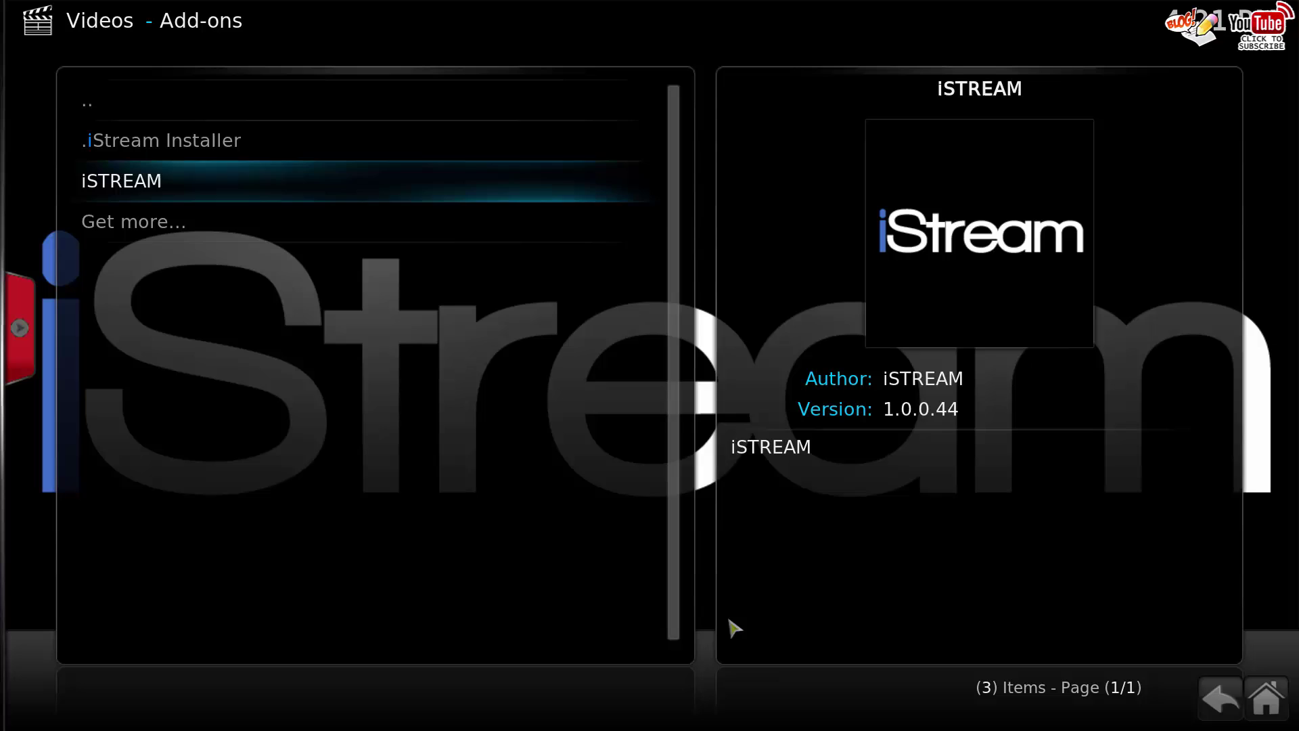
left_click(176, 184)
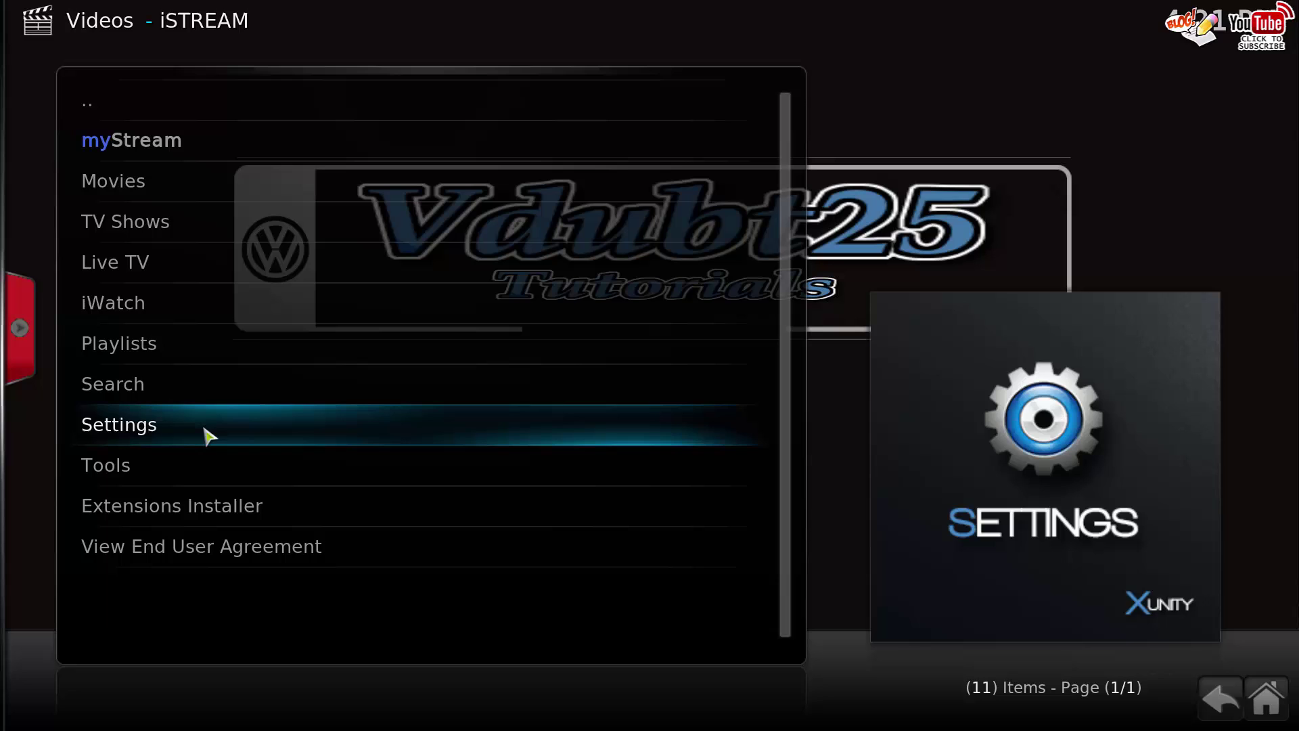
left_click(207, 435)
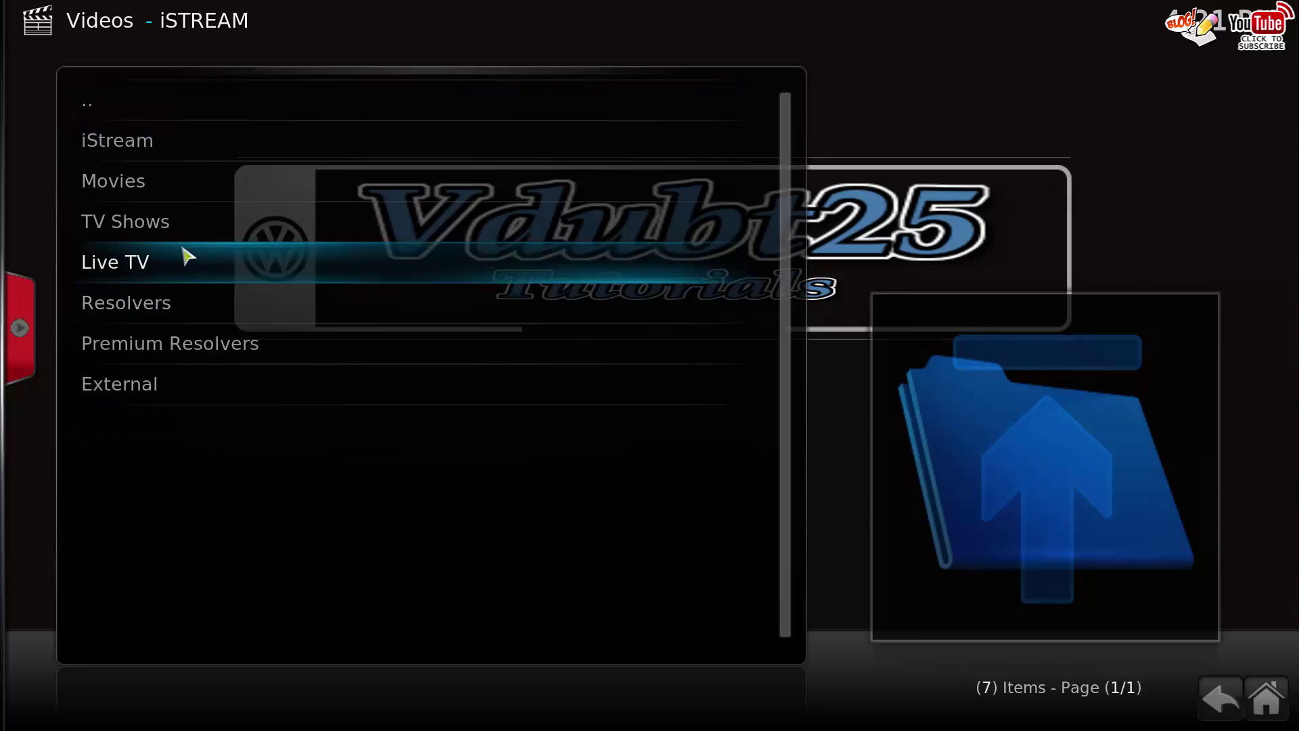
left_click(191, 193)
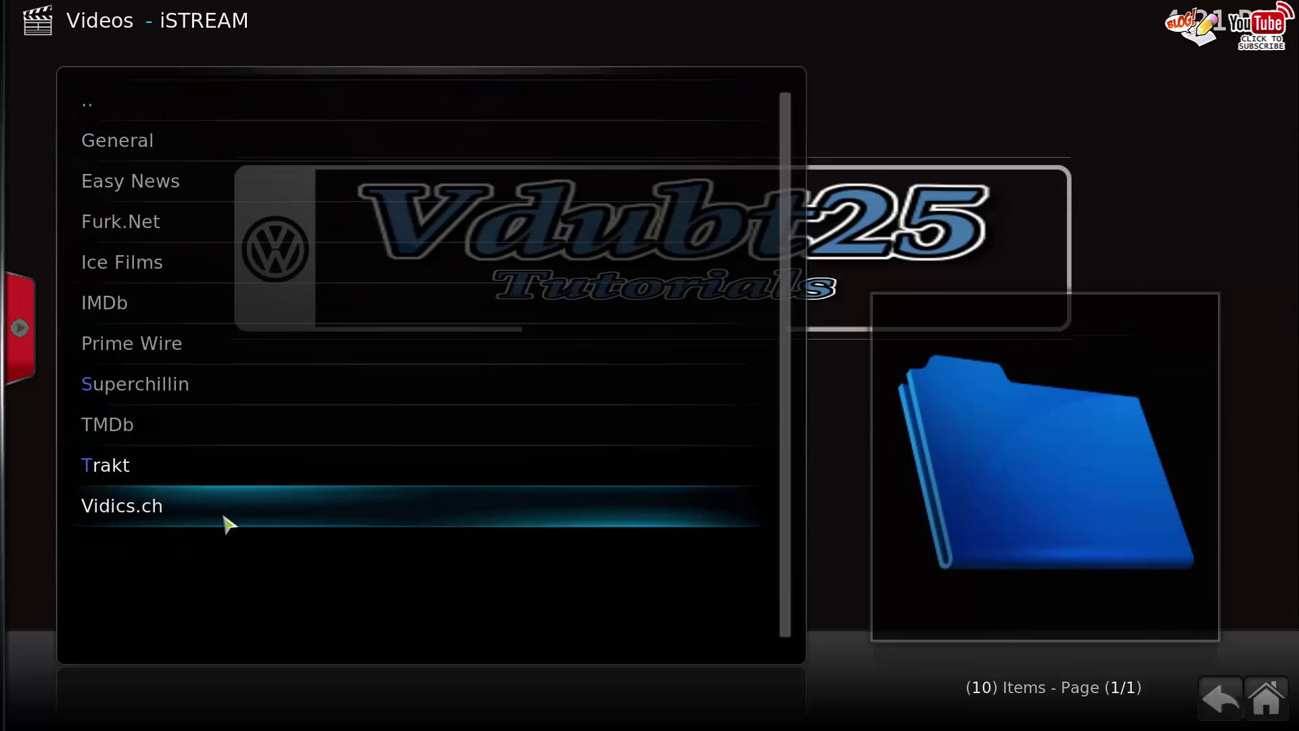
left_click(213, 350)
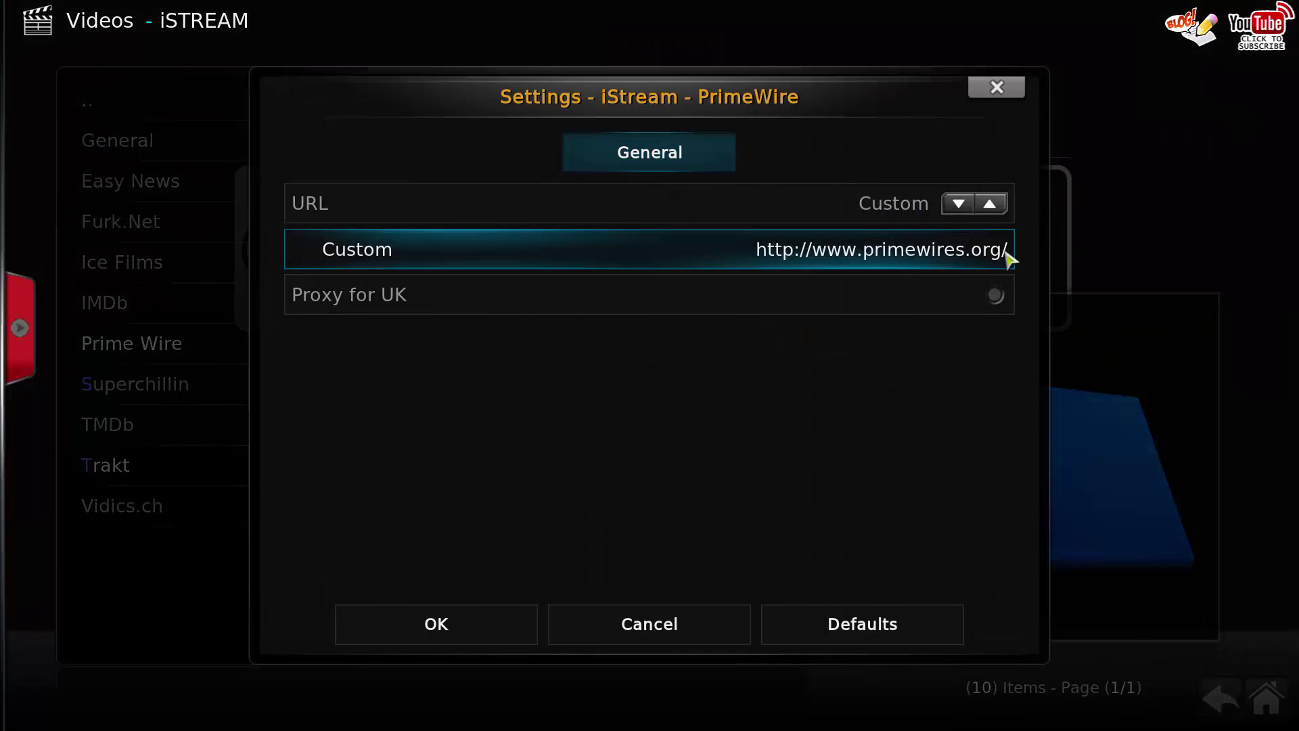
left_click(948, 255)
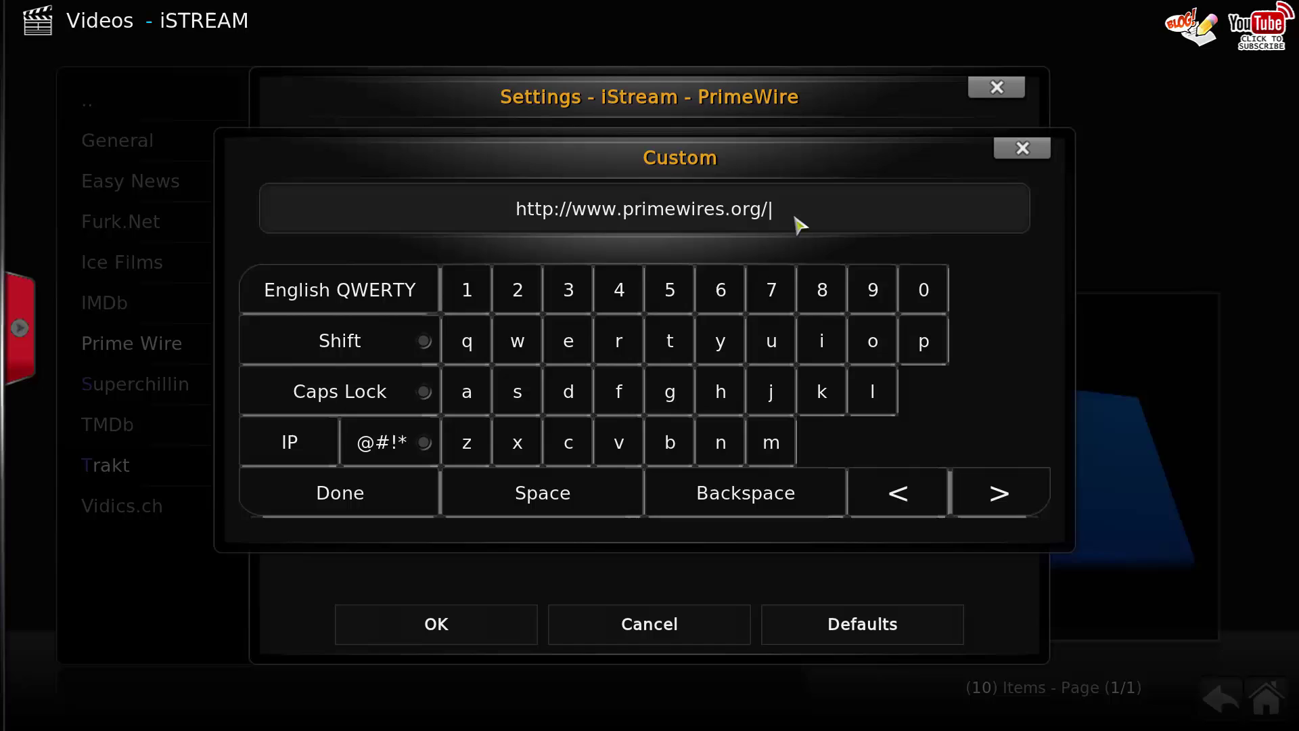
key("BackSpace")
key("BackSpace")
key("BackSpace")
key("BackSpace")
key("BackSpace")
key("BackSpace")
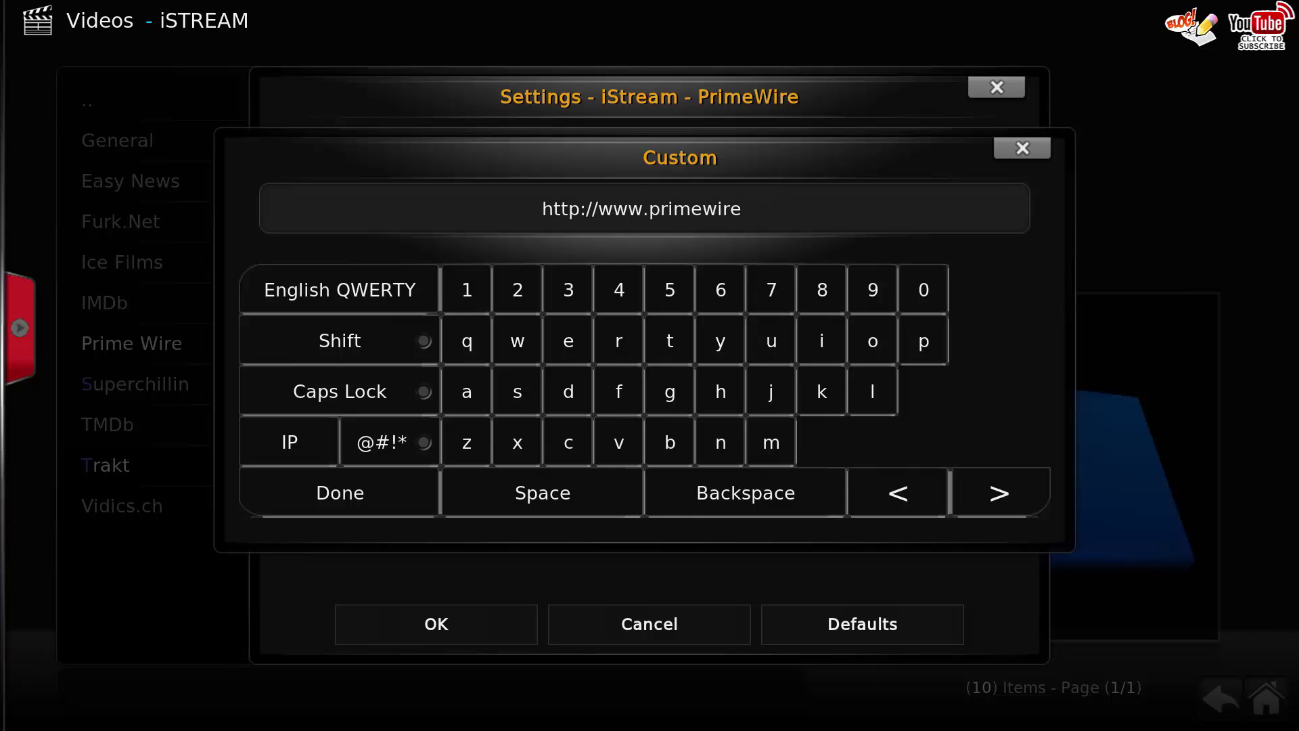
key("BackSpace")
key("BackSpace")
key("BackSpace")
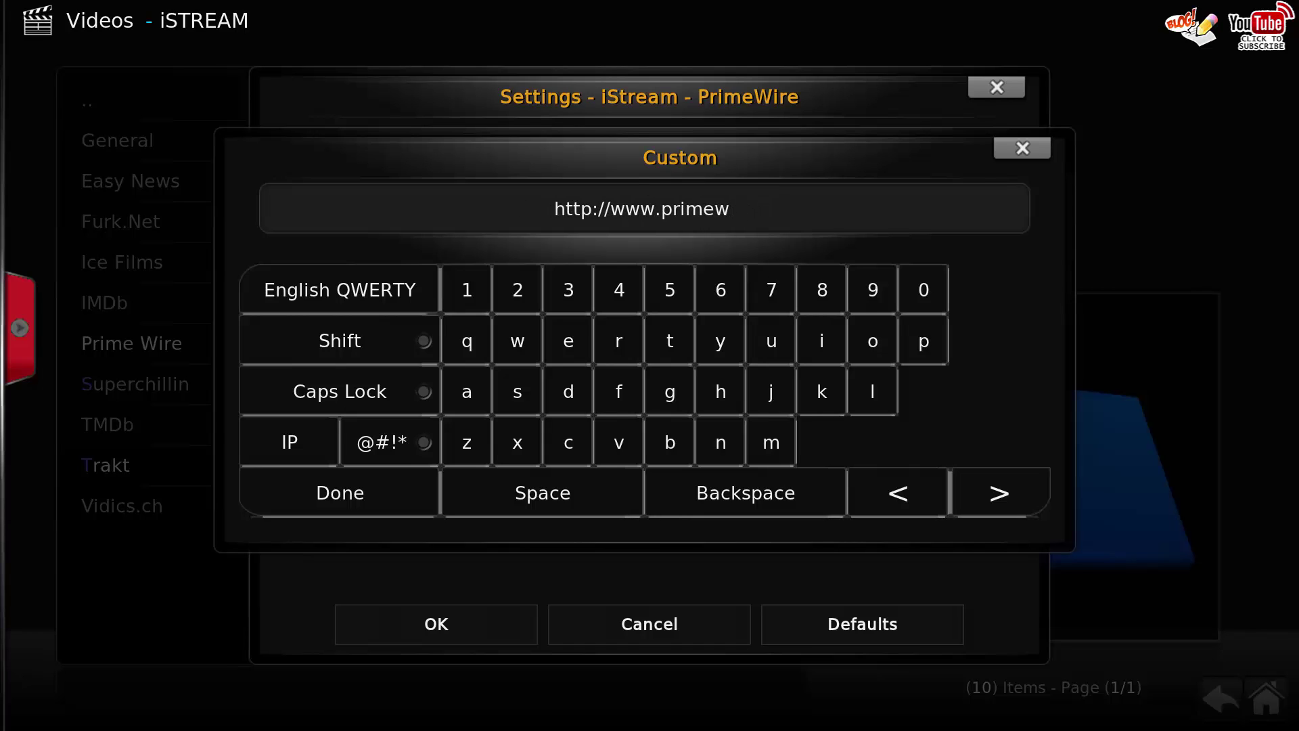
type("are")
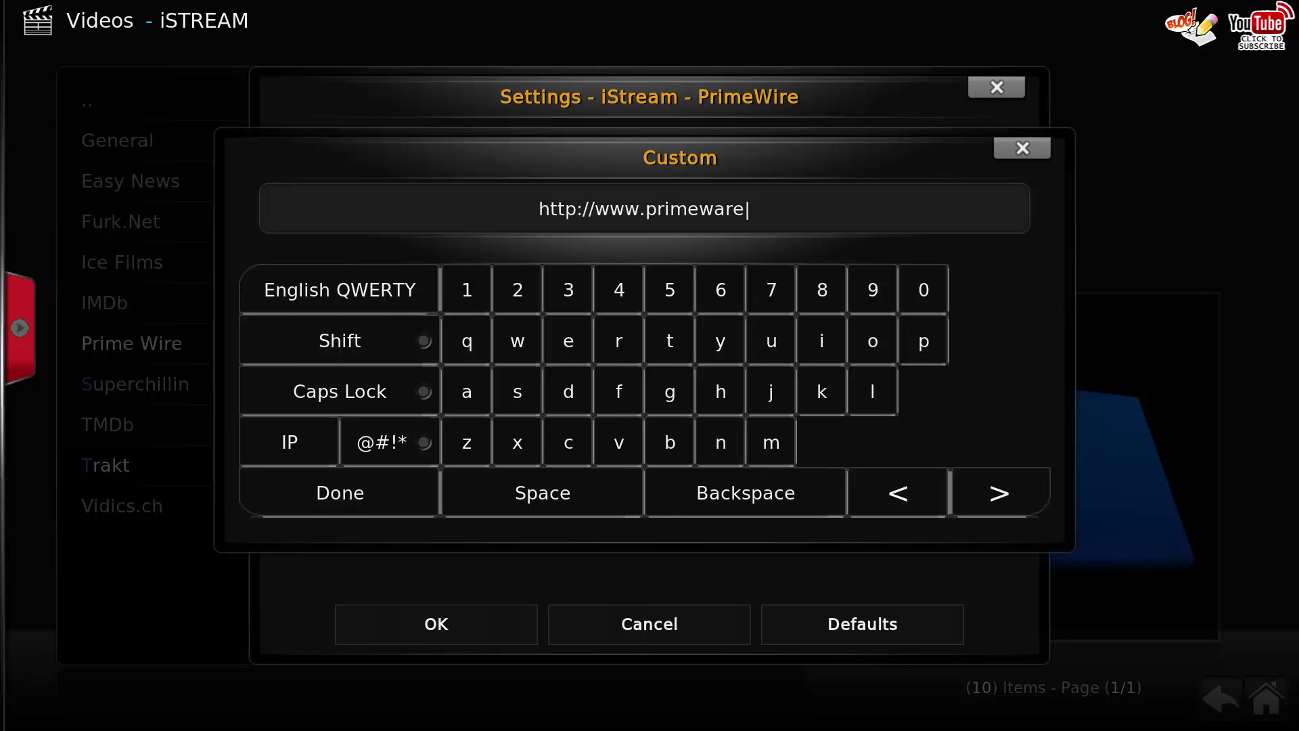
type(".win")
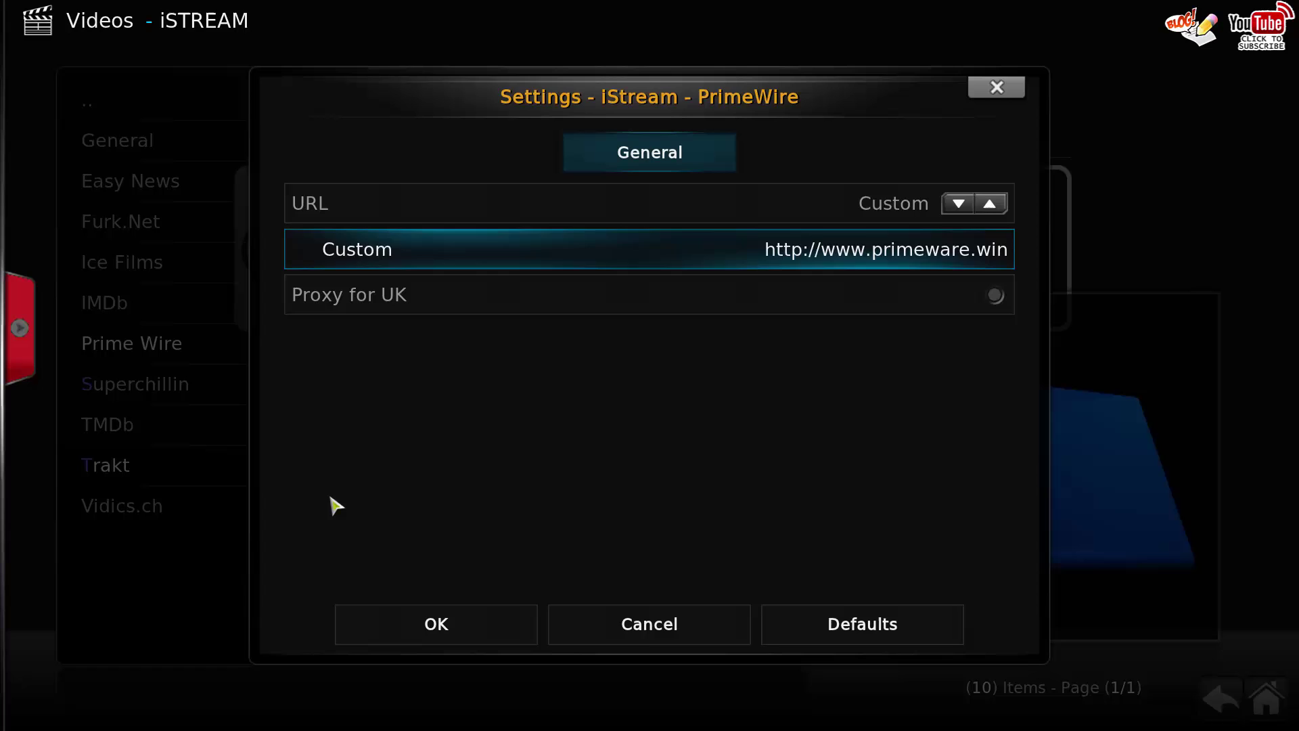
left_click(477, 624)
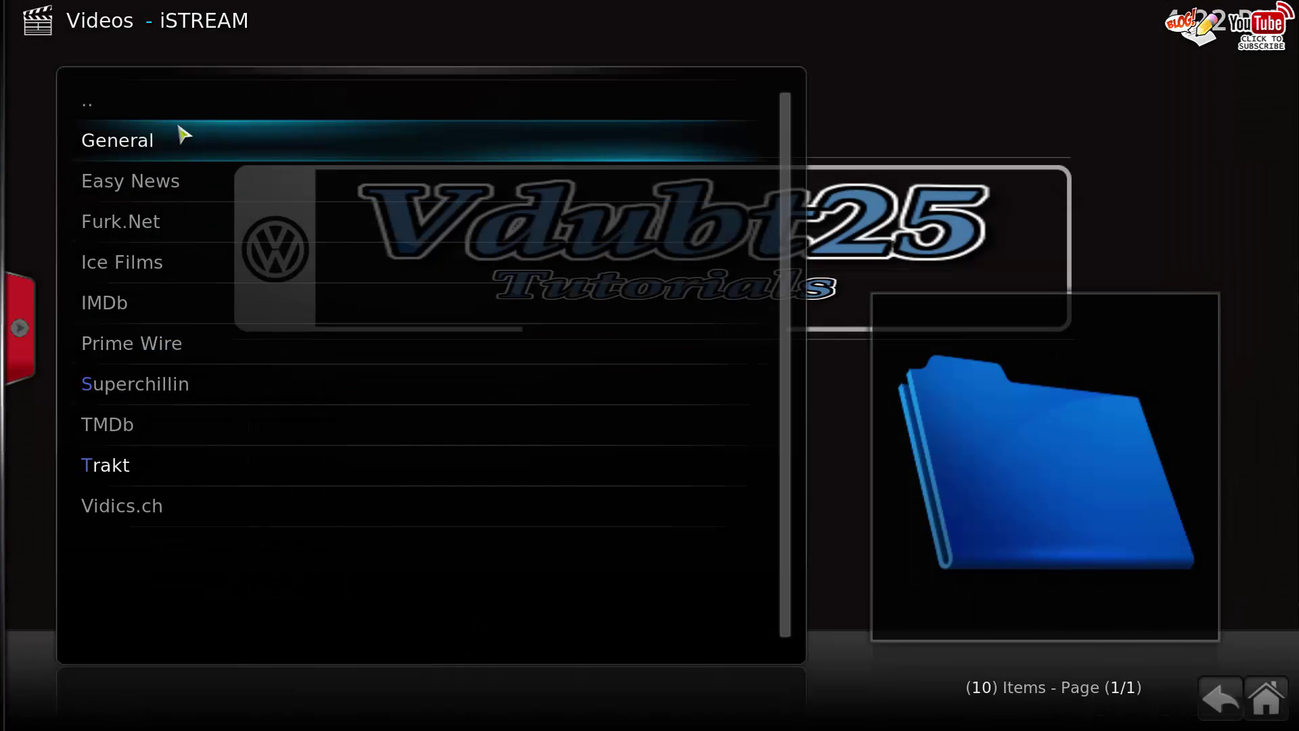
- Check the custom Prime Wire URL in iSTREAM's TV show settings, accept it, and return to the settings categories
left_click(162, 112)
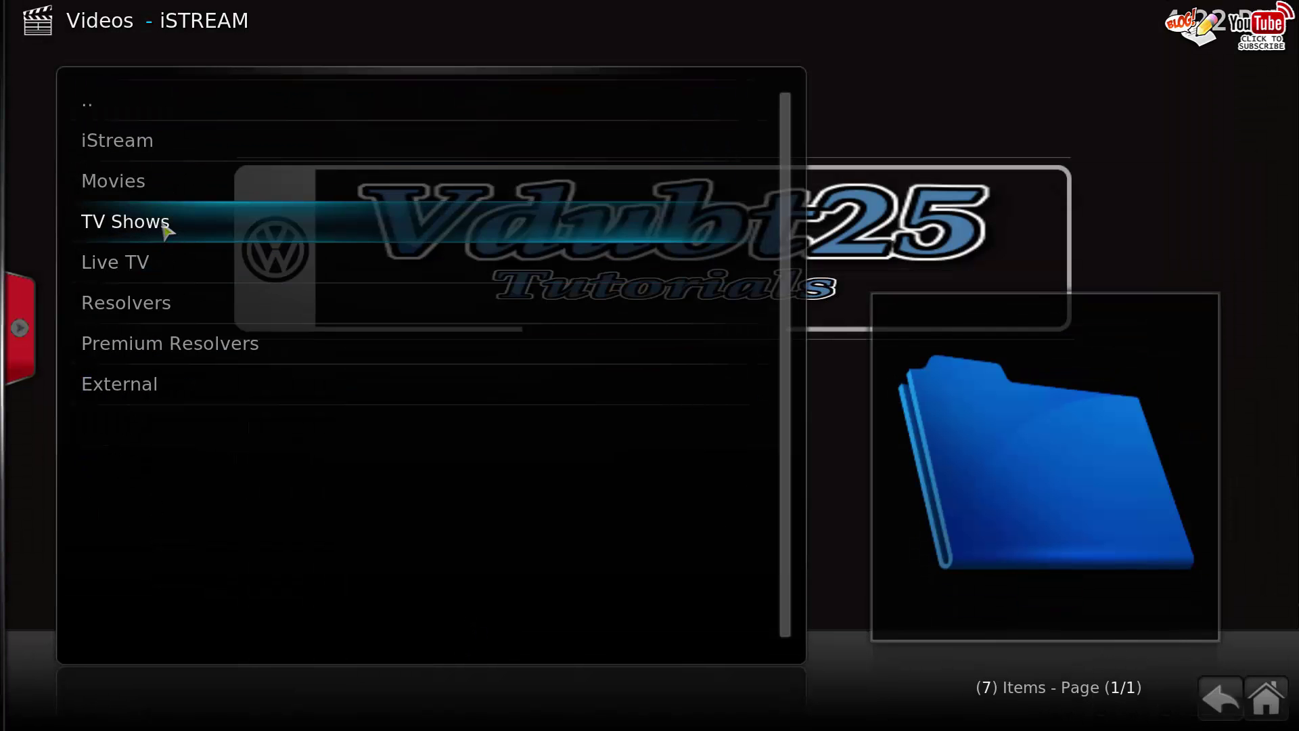
left_click(164, 229)
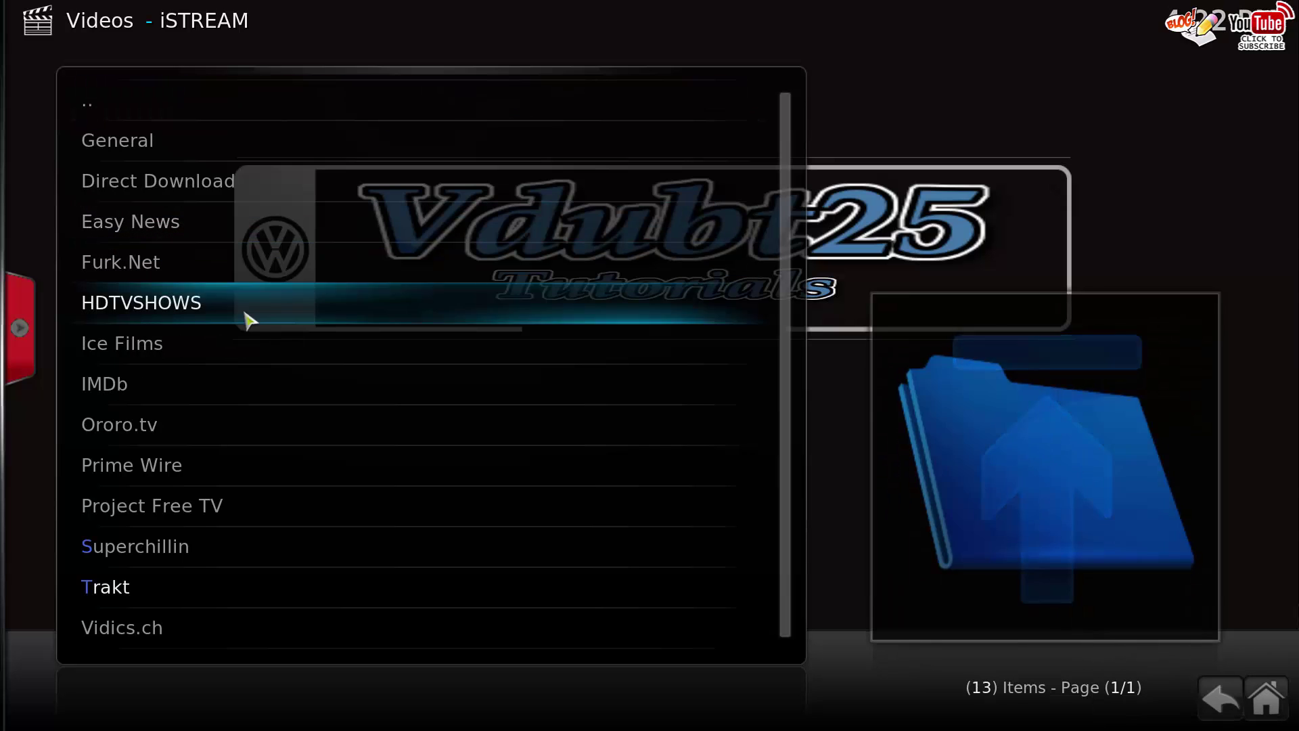
left_click(245, 464)
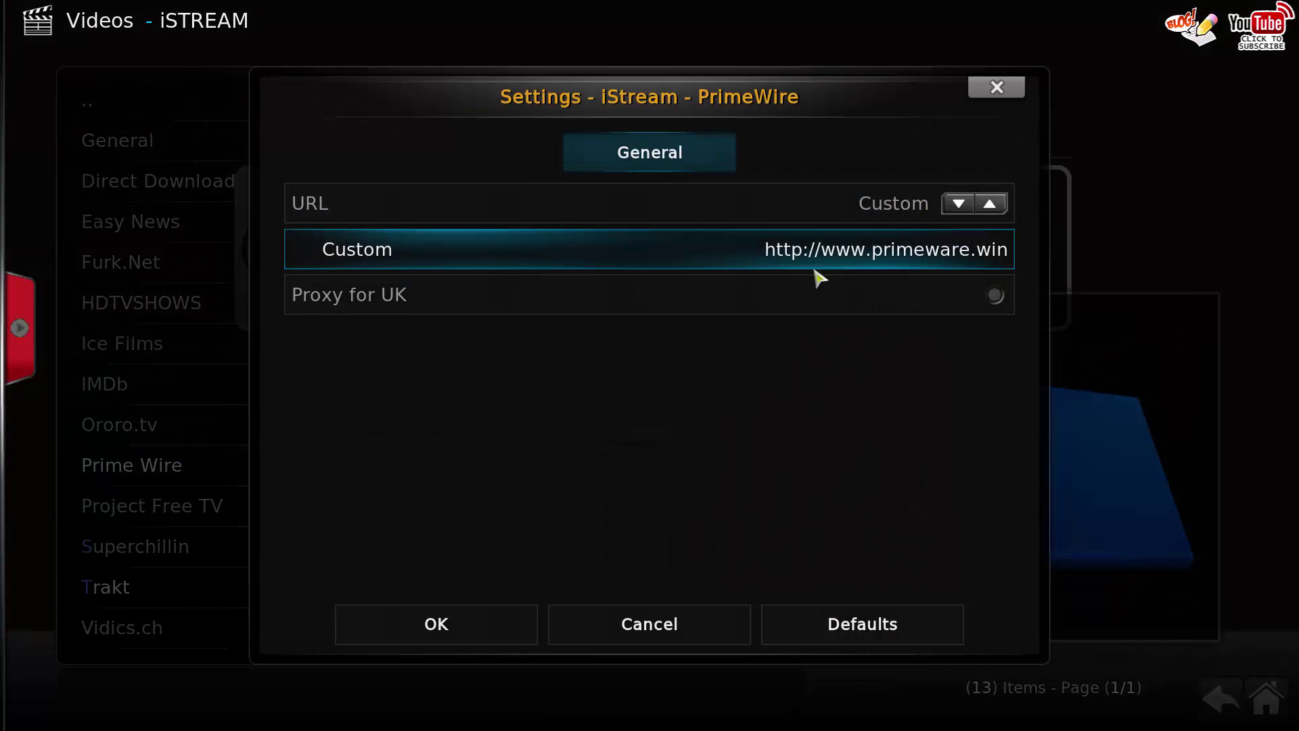
left_click(498, 621)
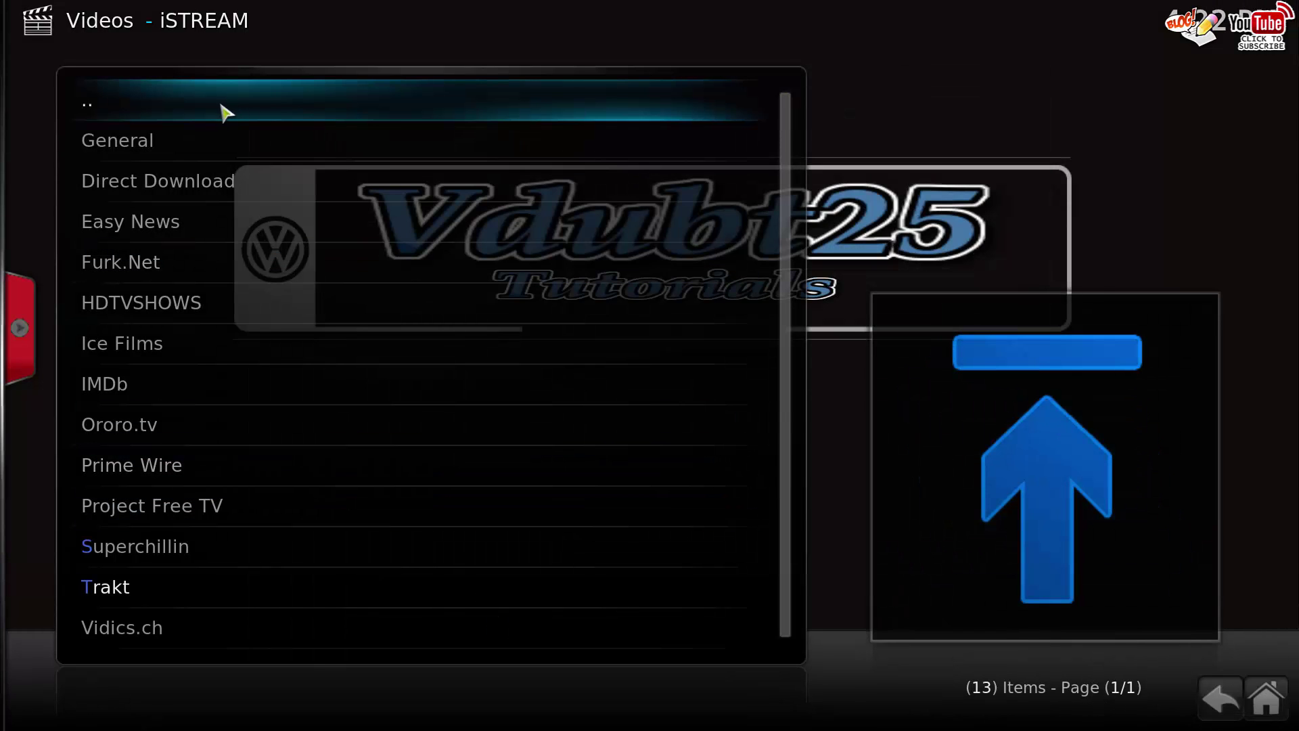
left_click(214, 110)
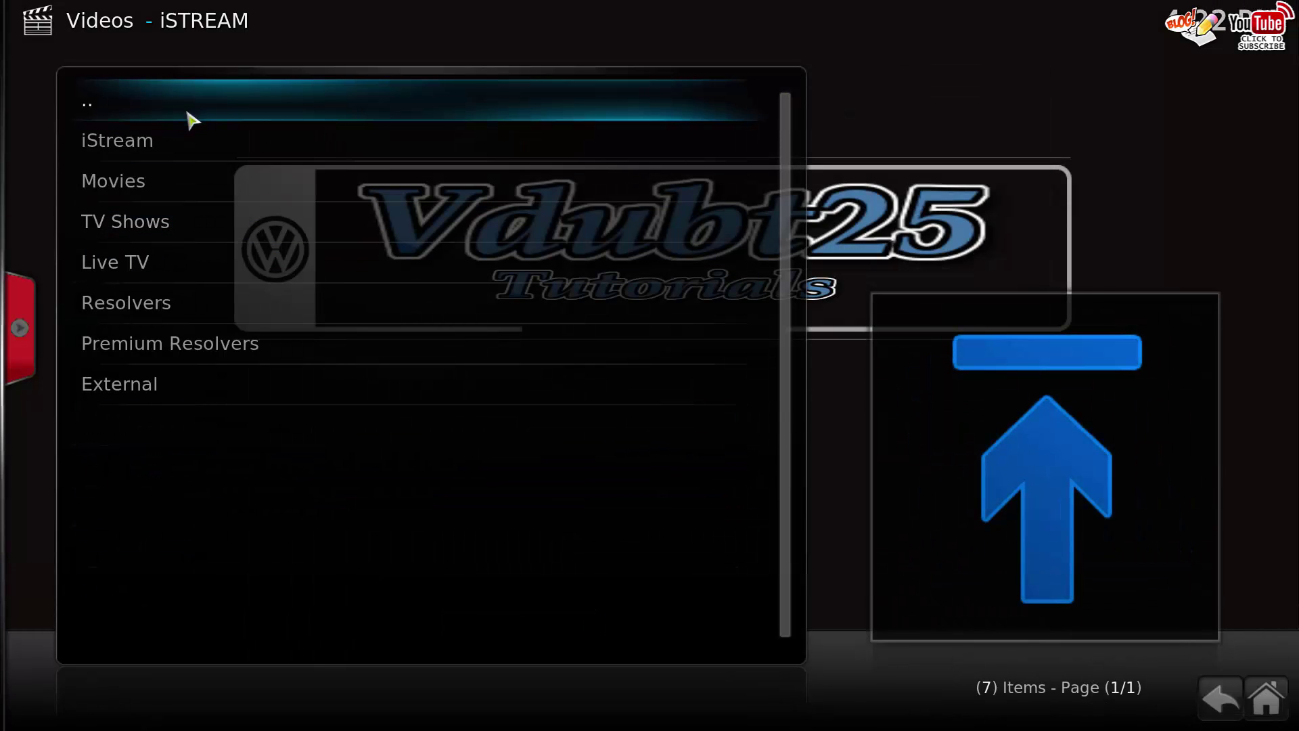
- Examine the general options, host sorting and indexers in iStream's own movie settings
left_click(193, 149)
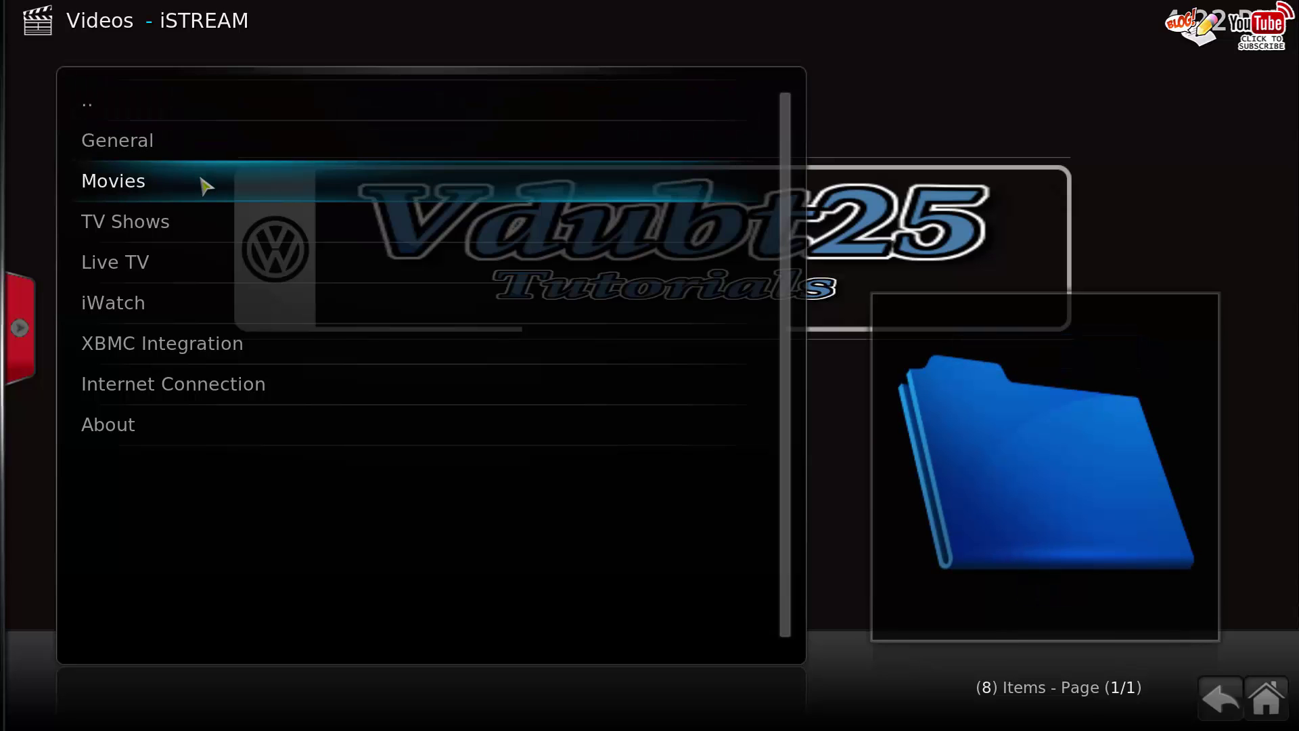
left_click(205, 186)
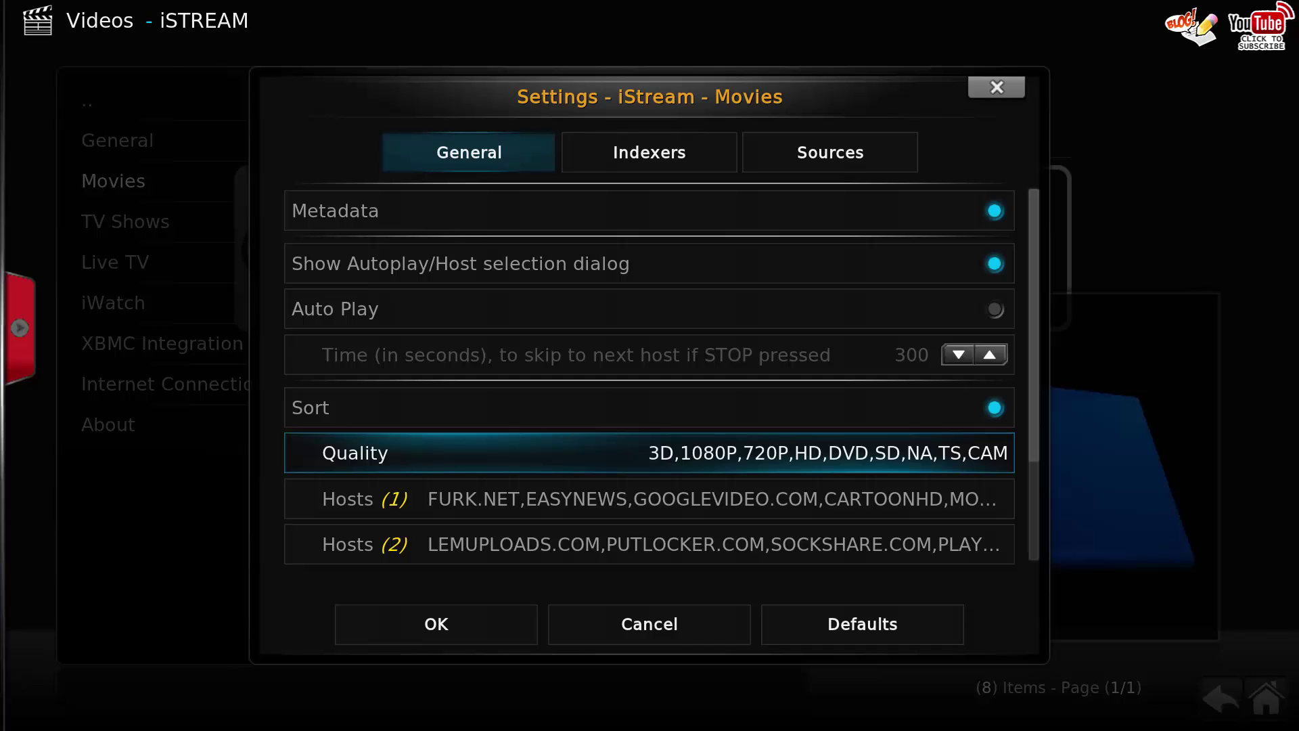
scroll(1030, 521, "down", 2)
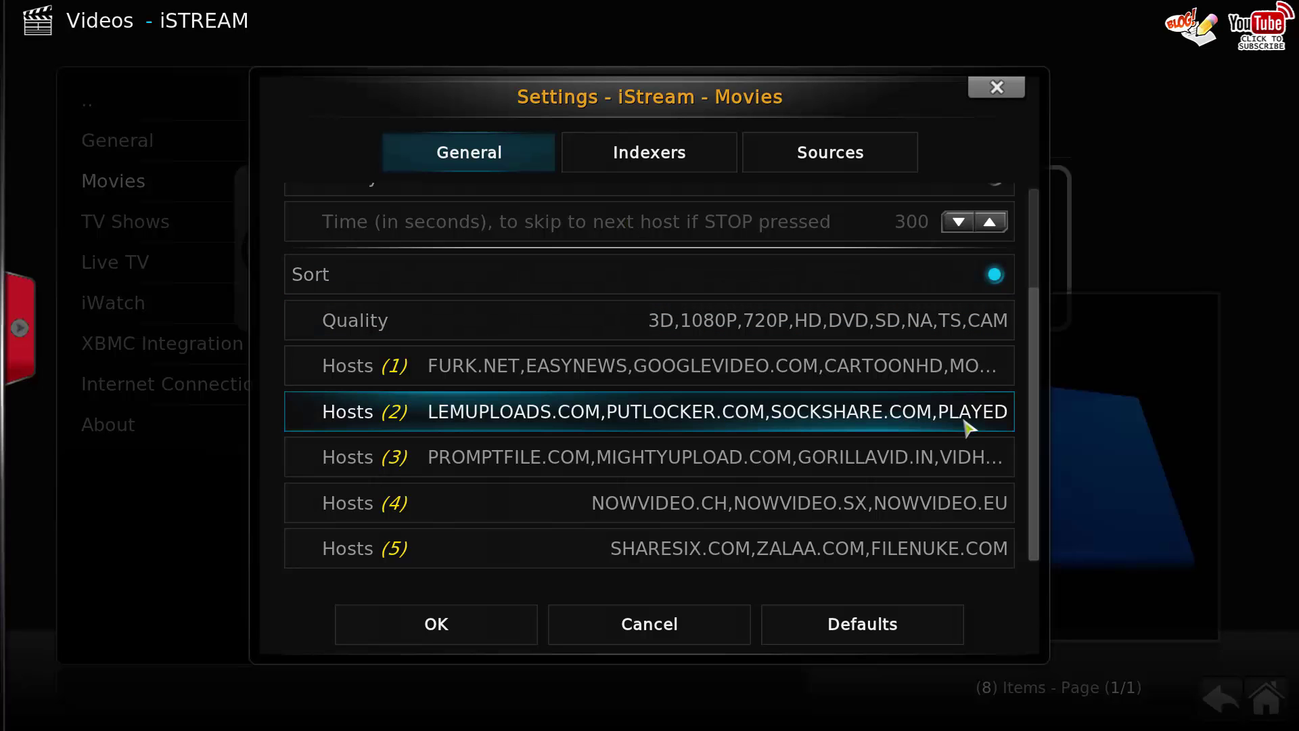
left_click_drag(1030, 411, 1038, 233)
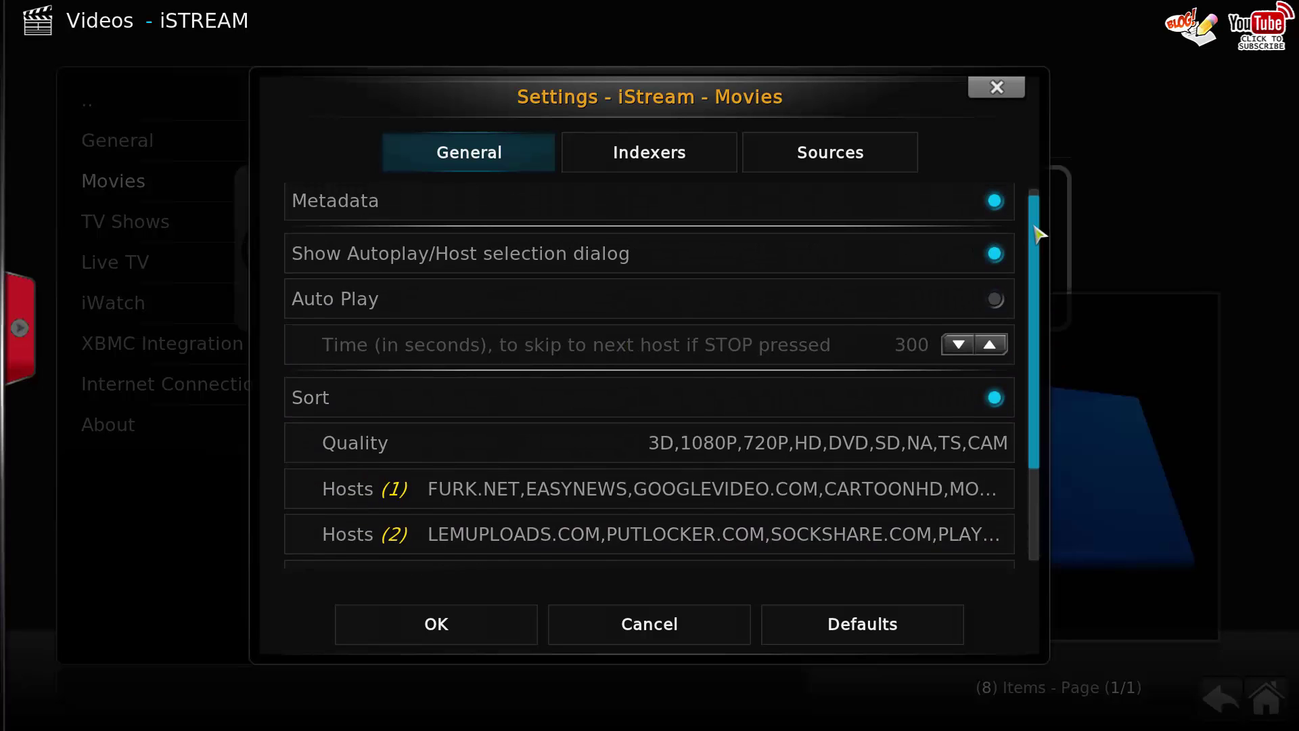
left_click(709, 153)
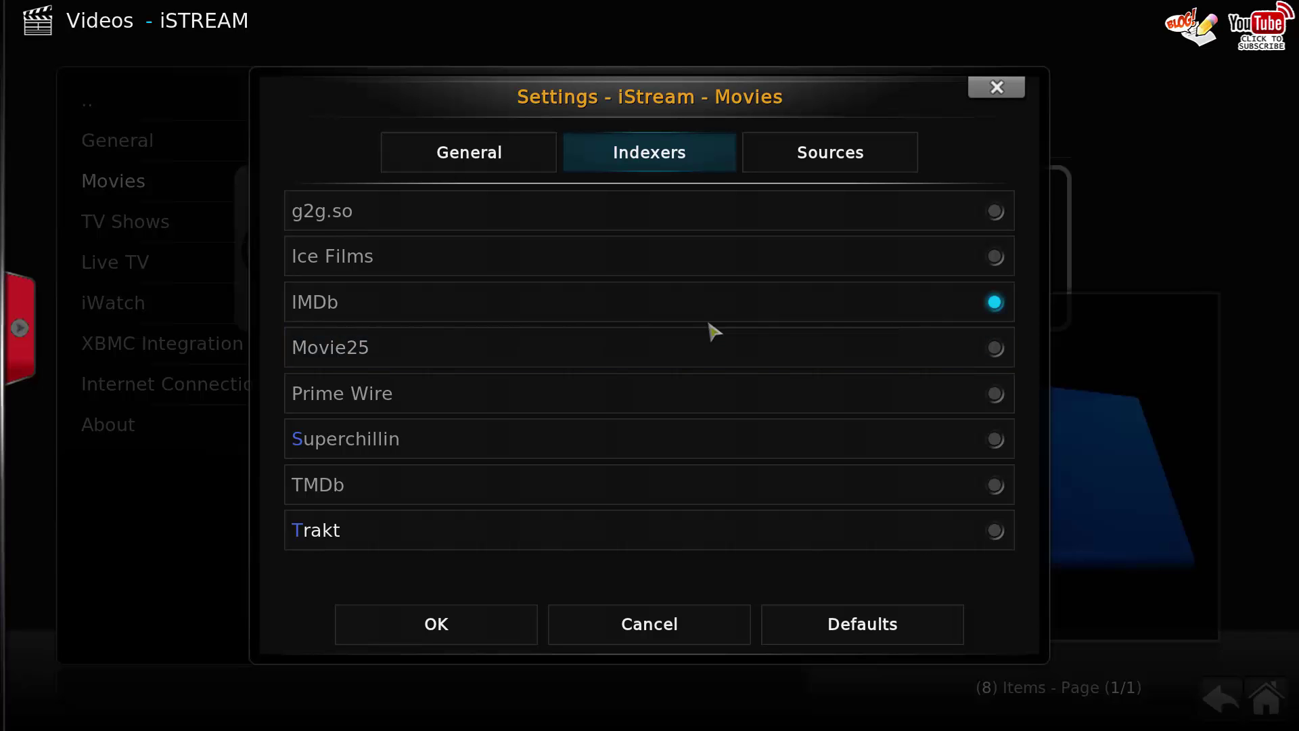
- Disable the BeinMovie, Cartoon HD and CARTOONEXTRA sources in iStream's movie settings
left_click(846, 164)
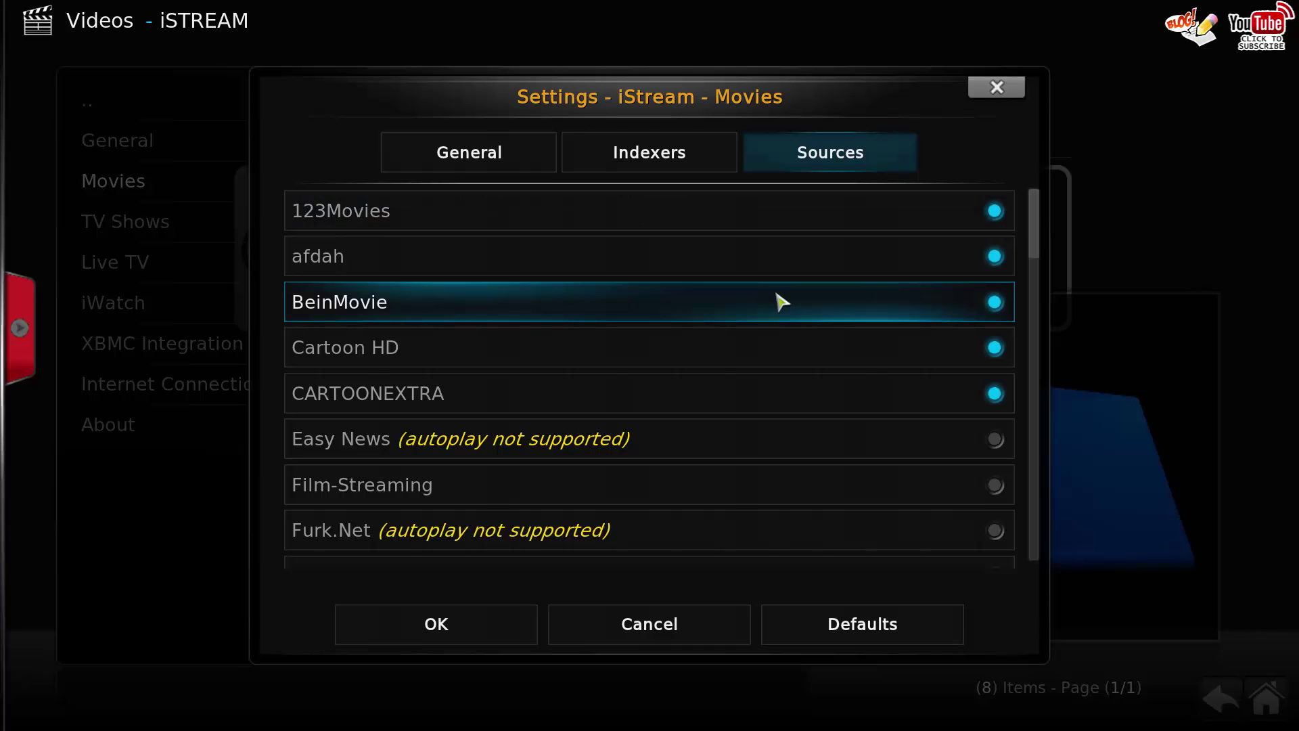
scroll(673, 329, "down", 1)
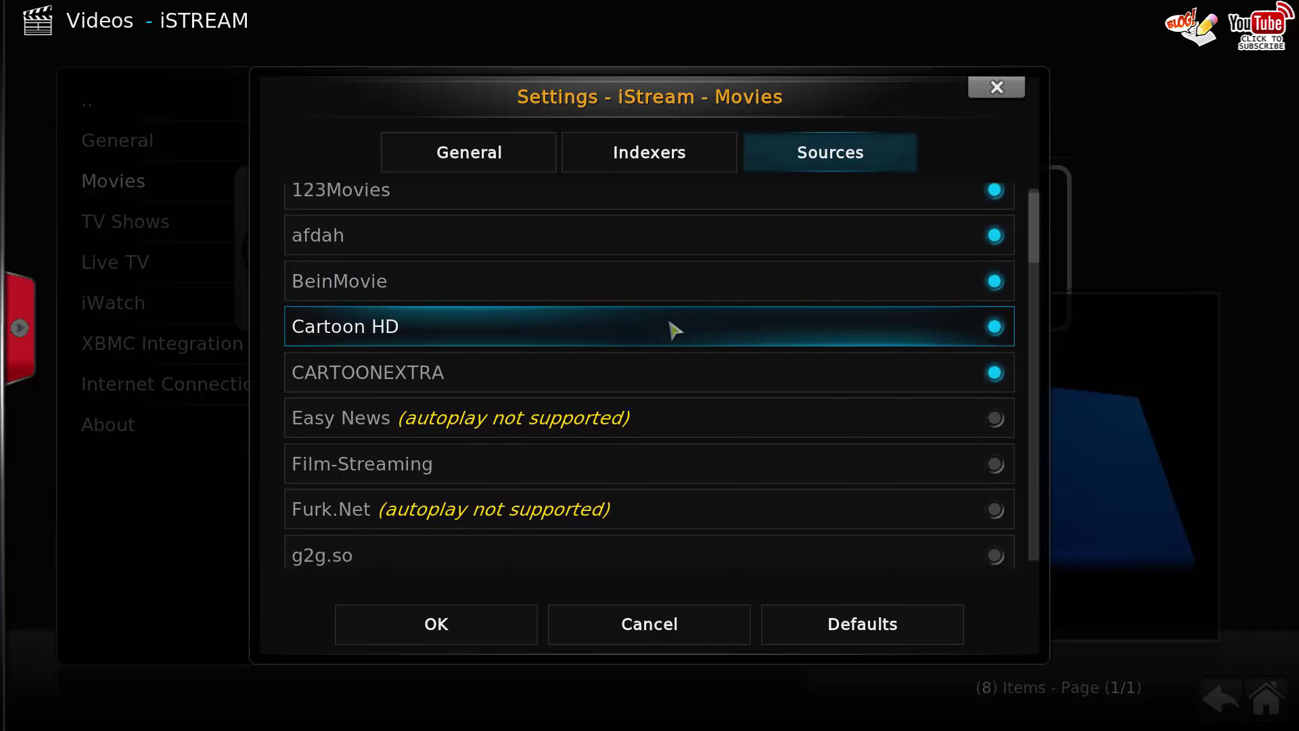
scroll(673, 328, "up", 1)
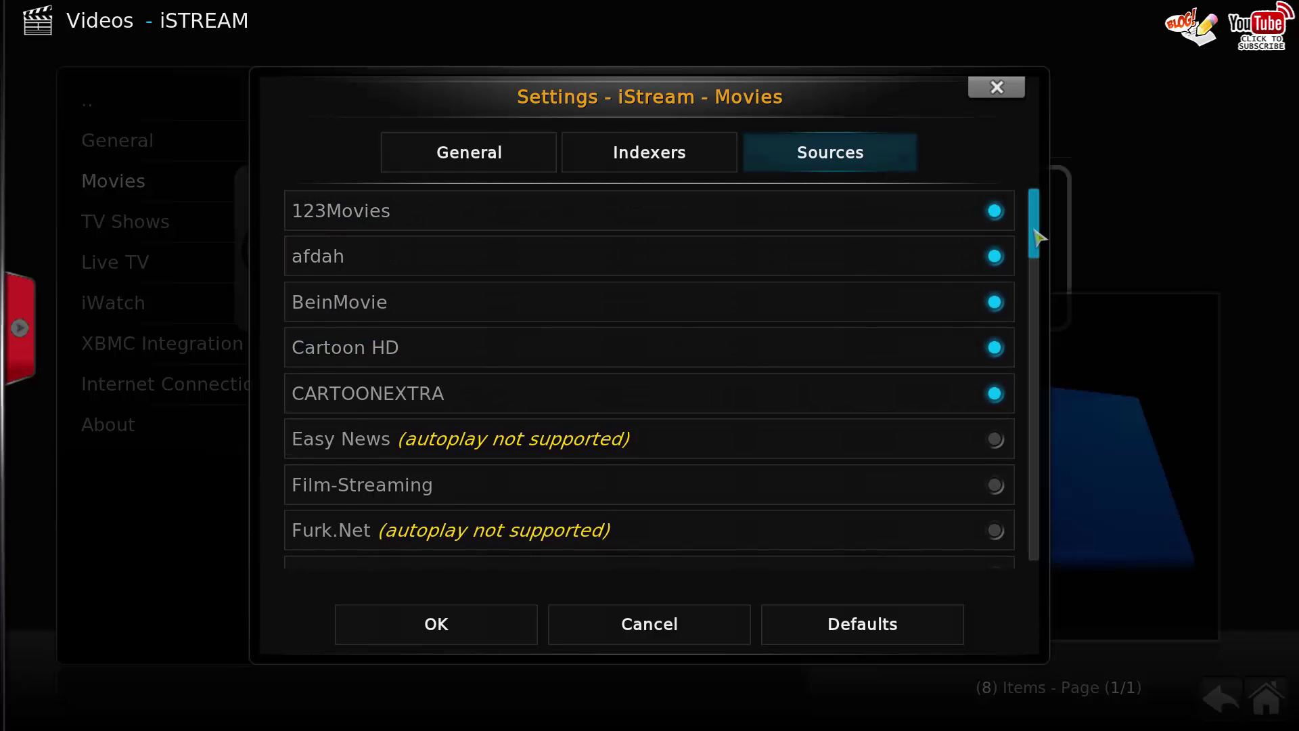
scroll(1038, 237, "down", 1)
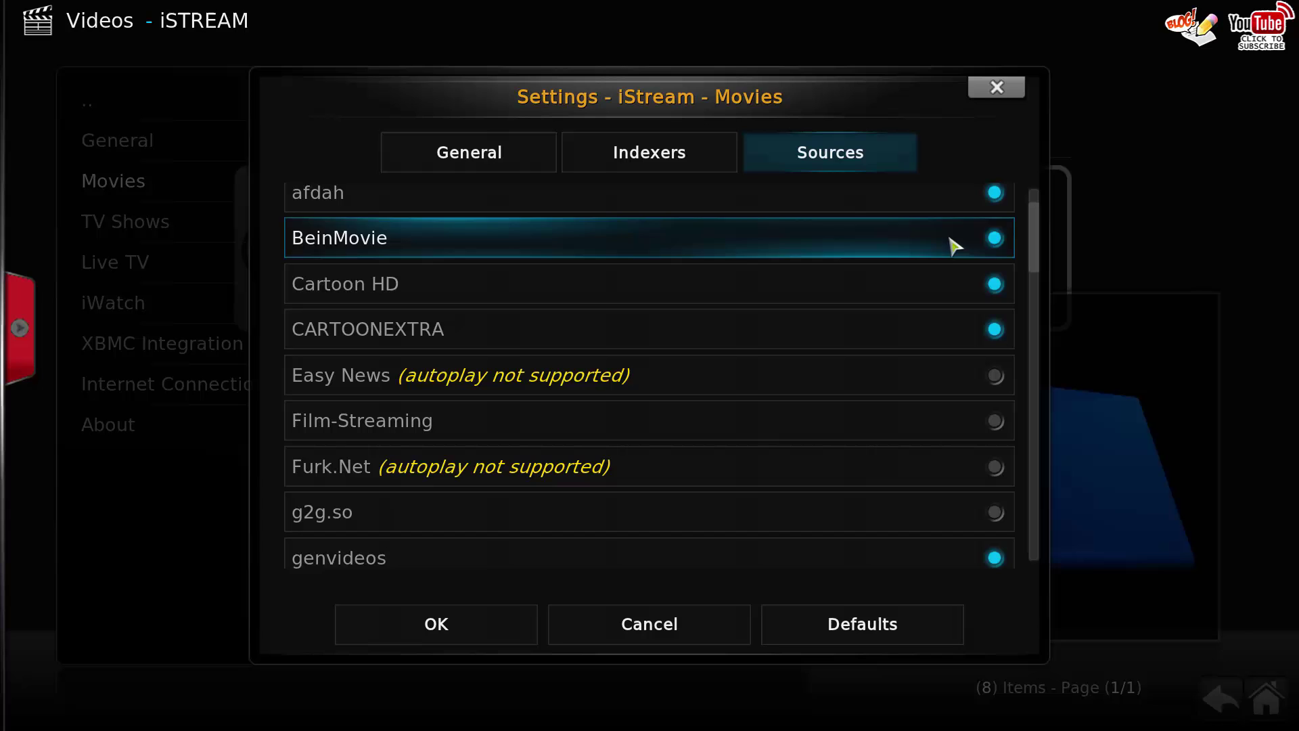
left_click(978, 248)
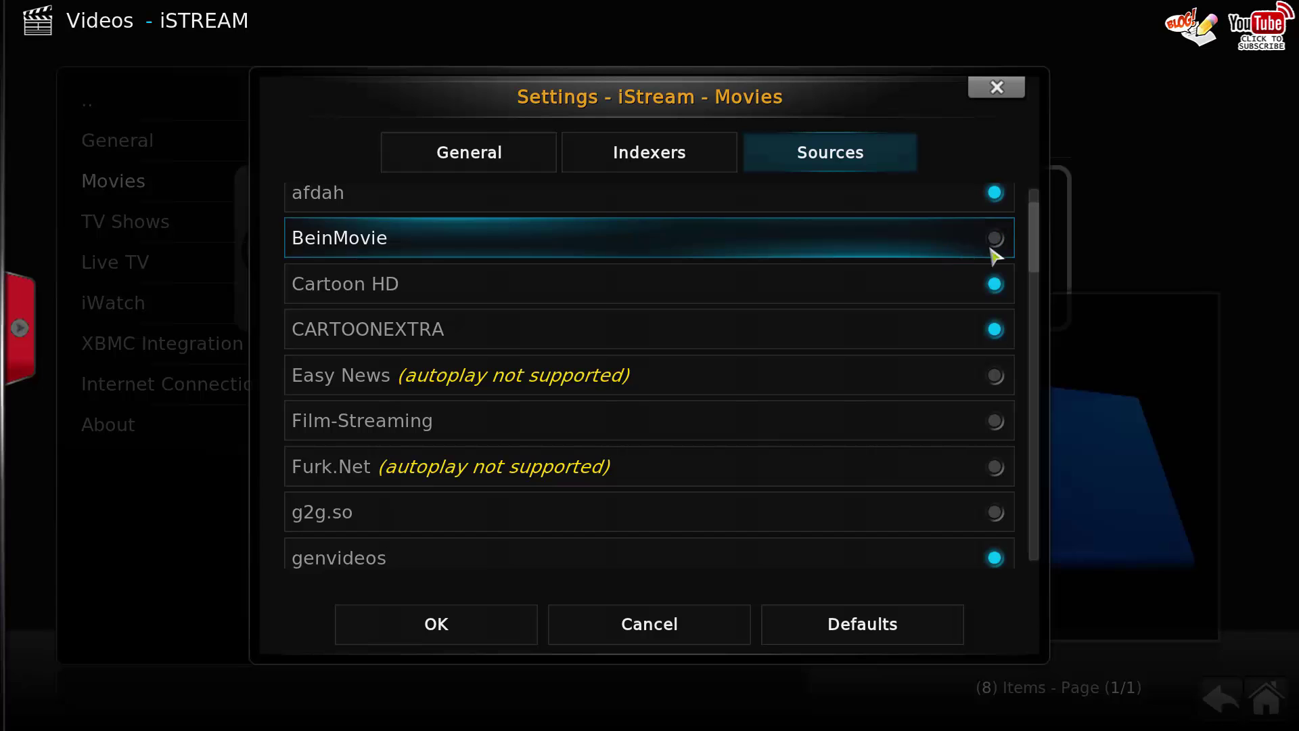
left_click(955, 290)
left_click(960, 328)
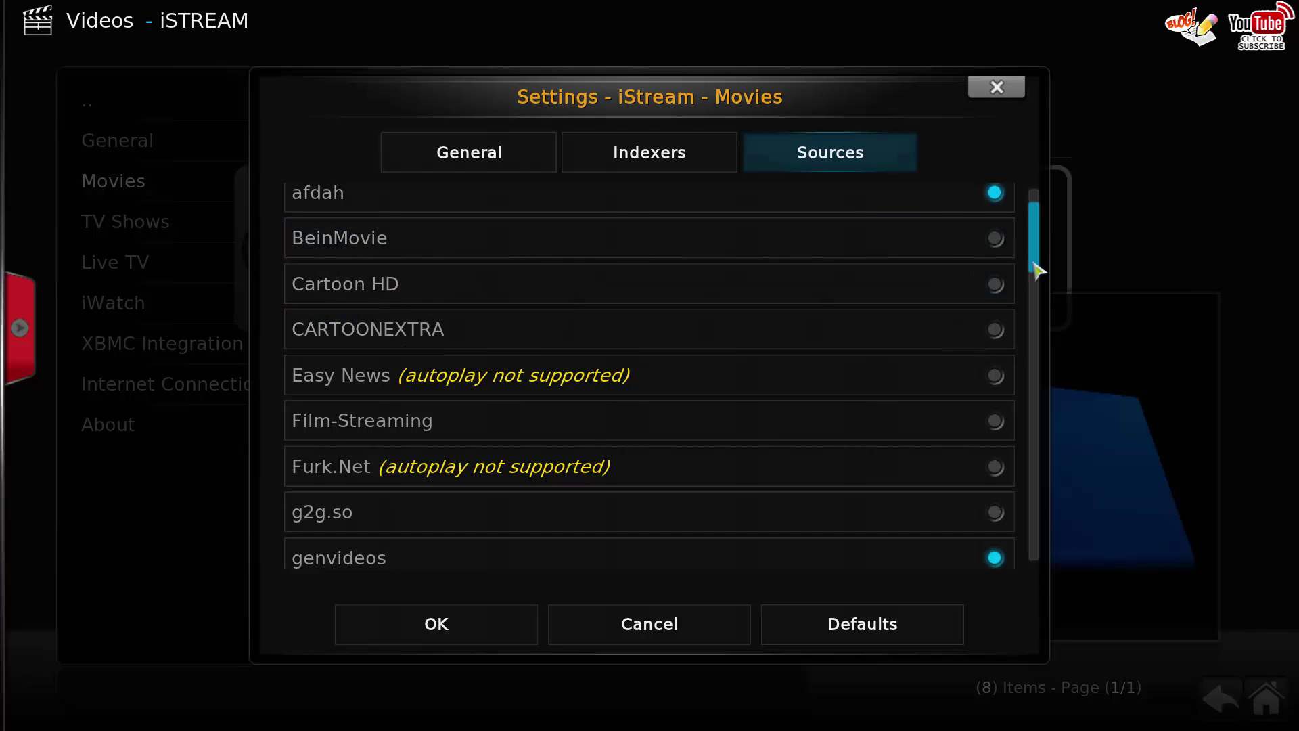
- Enable g2g.so as a movie source and save iStream's movie settings
left_click_drag(1039, 264, 1038, 316)
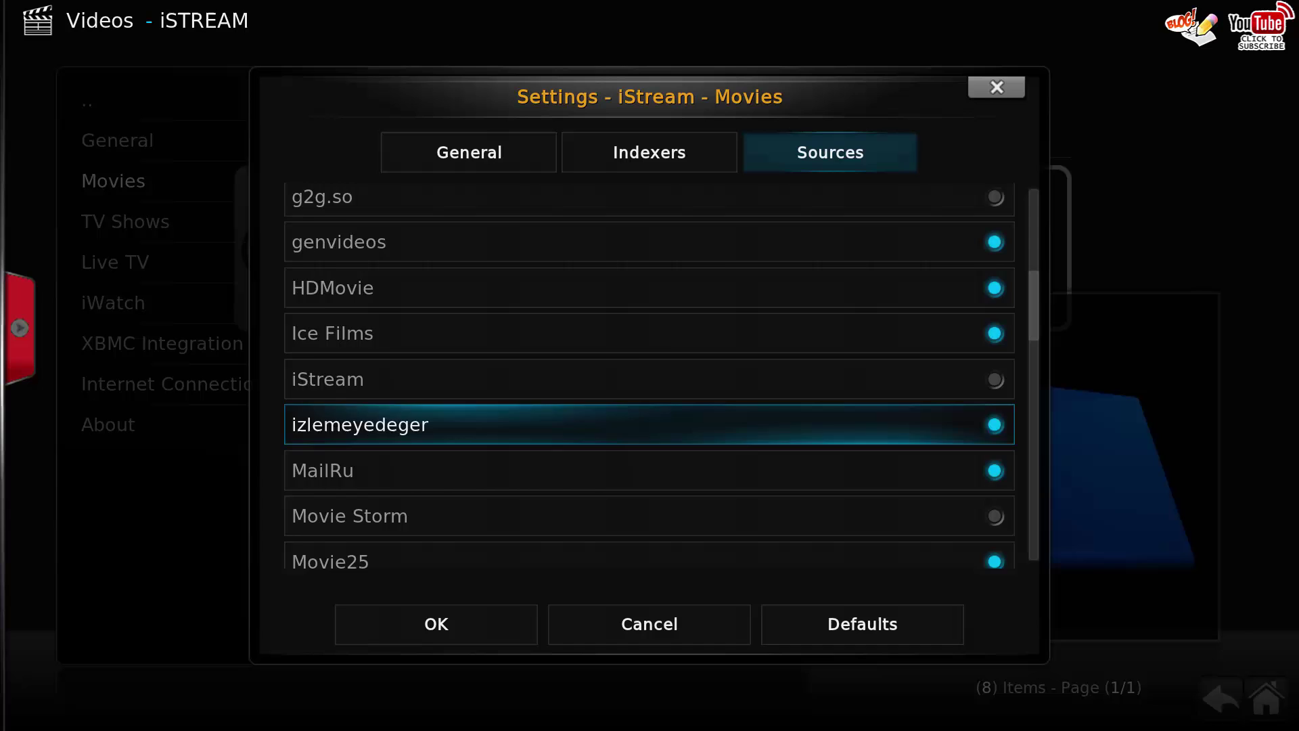
scroll(650, 501, "up", 8)
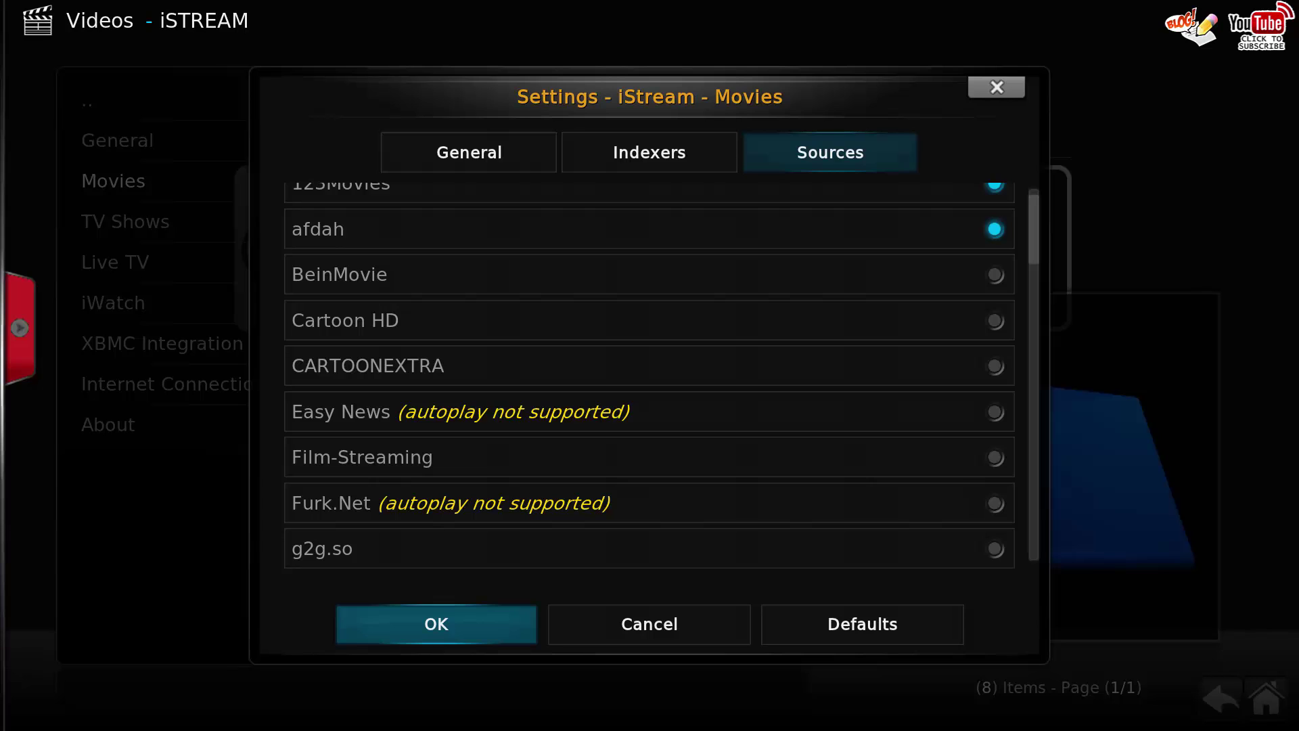
left_click(712, 548)
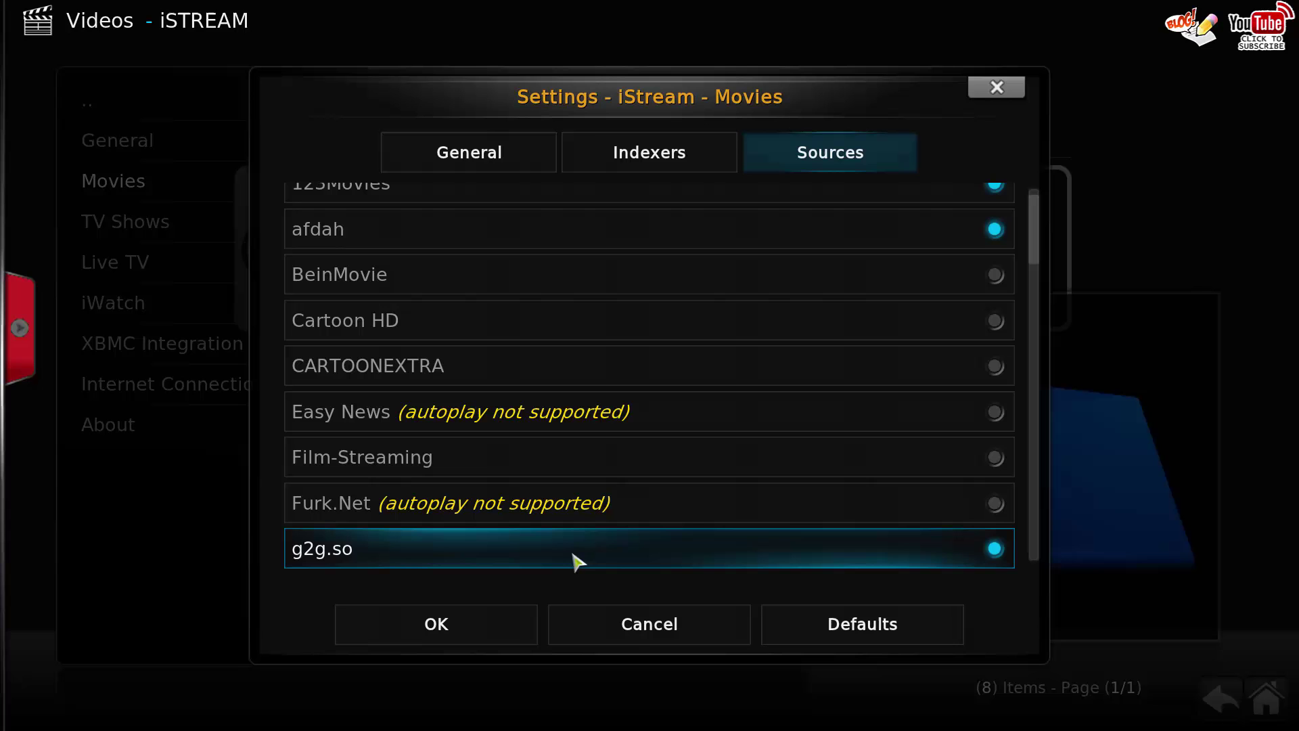
left_click(486, 626)
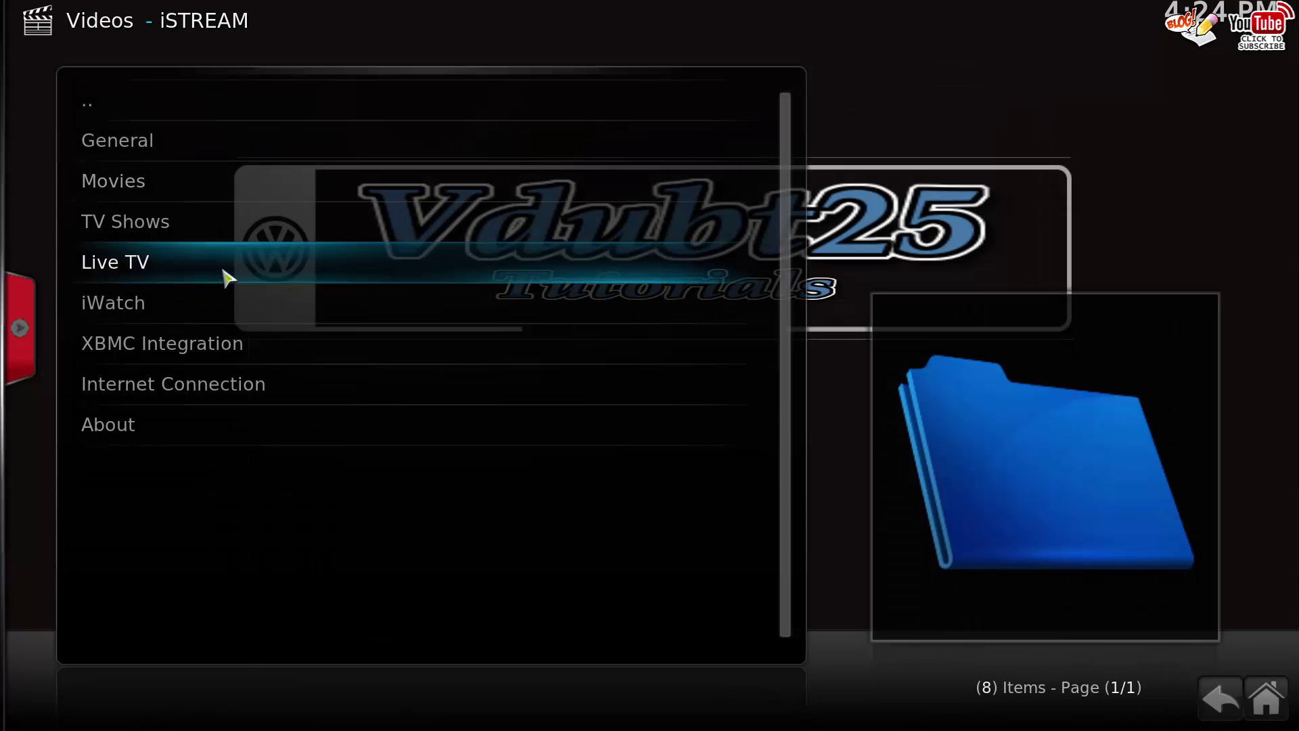
- Disable the HDTVSHOWS source in iStream's TV show settings
left_click(204, 231)
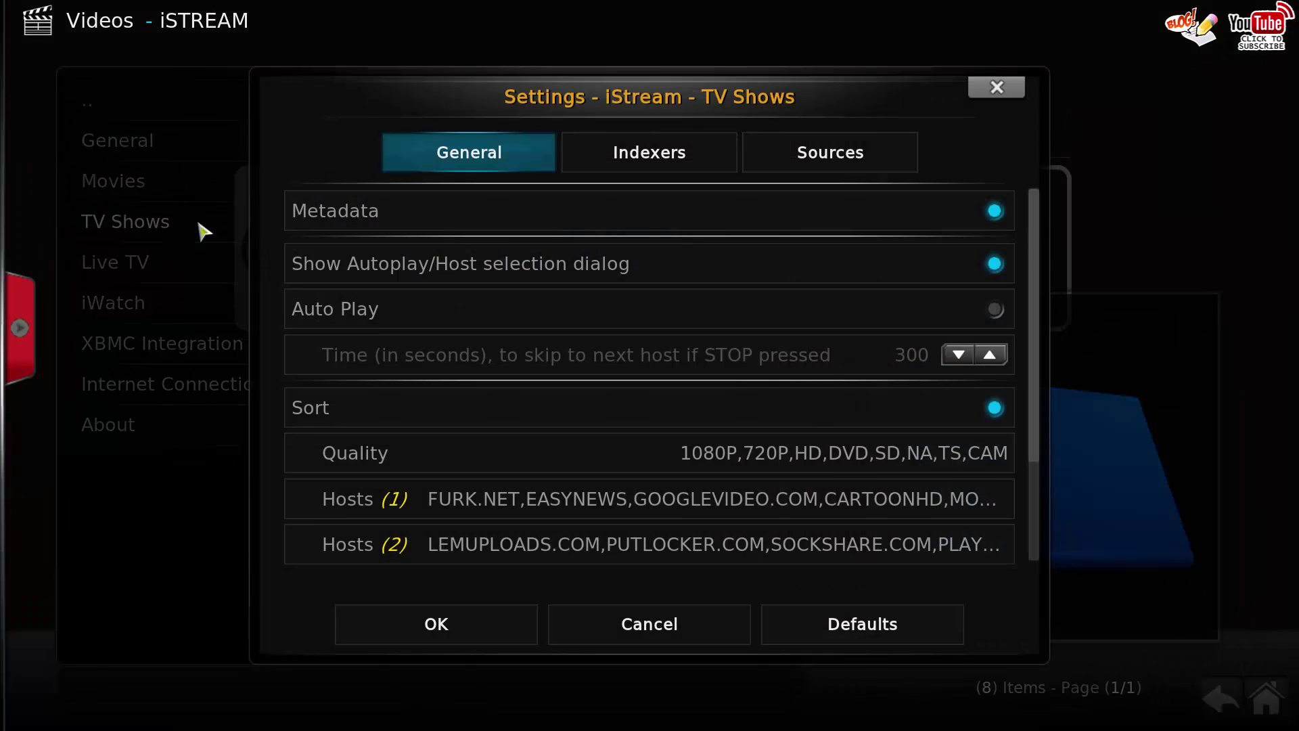
left_click(617, 164)
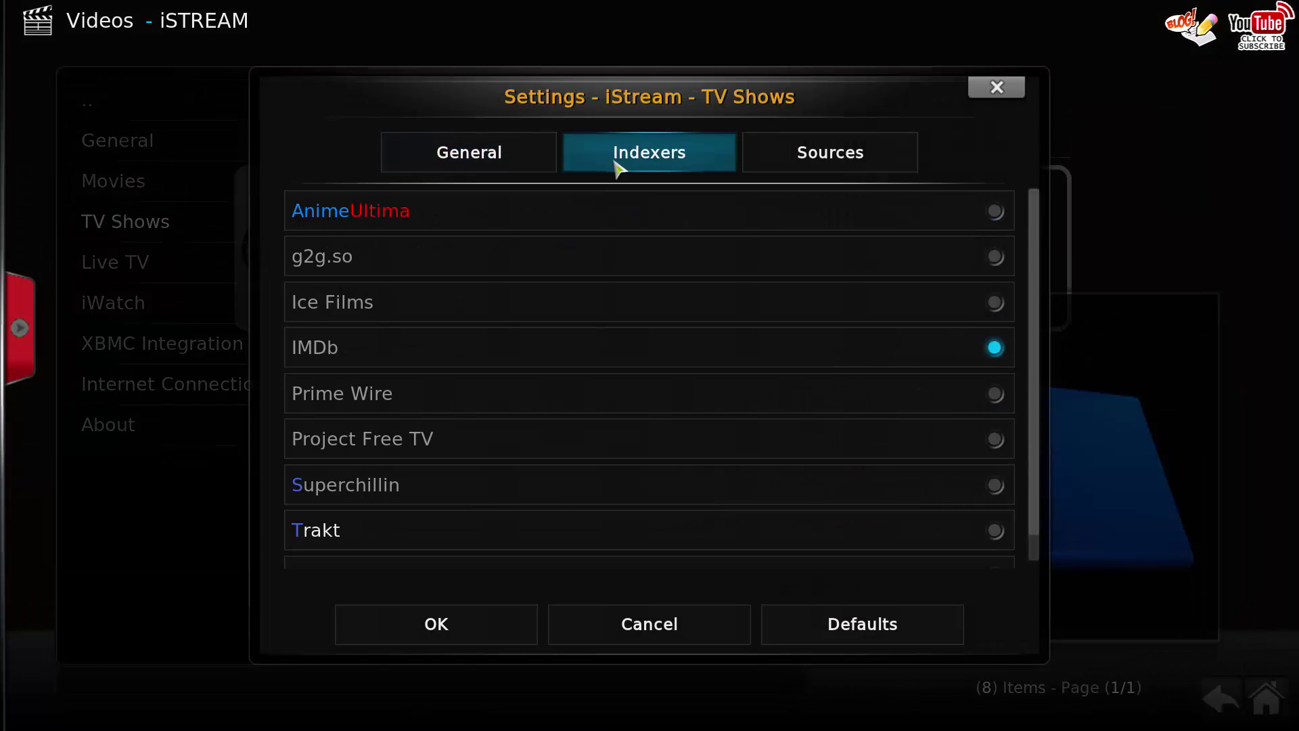
left_click(776, 158)
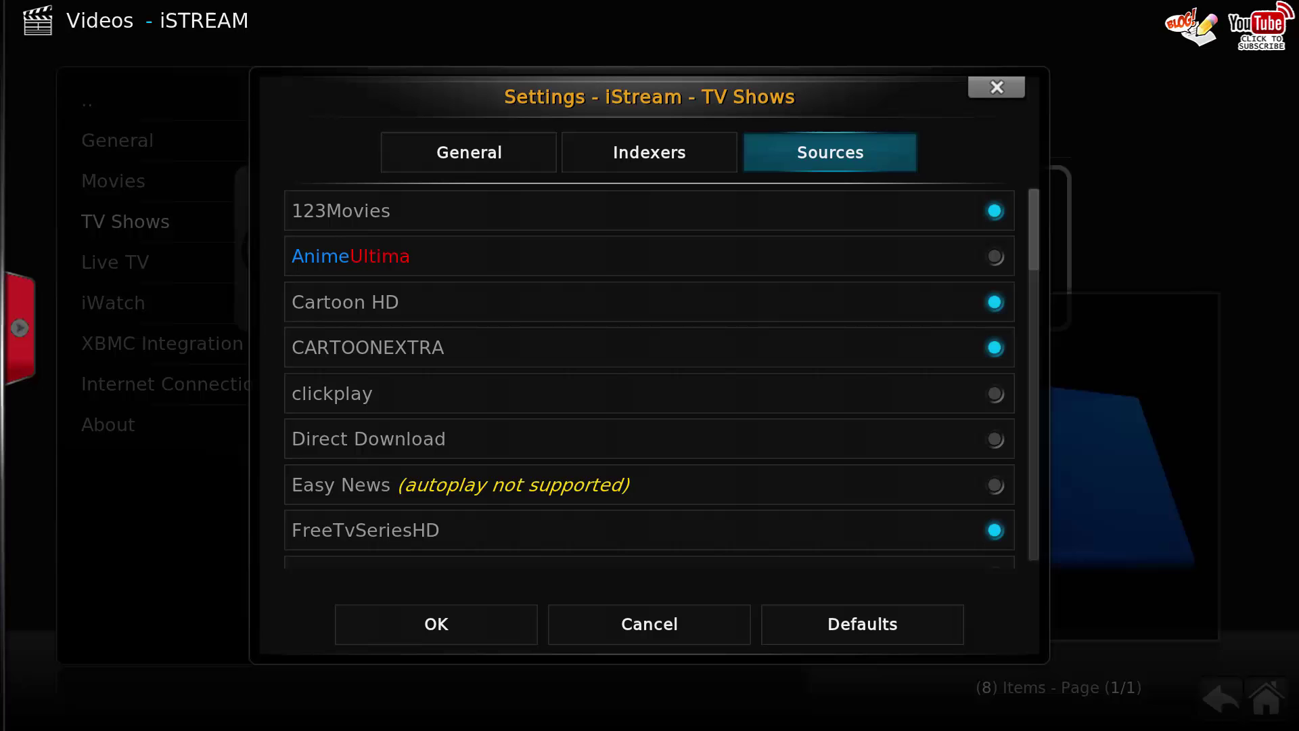
left_click_drag(1038, 231, 1035, 291)
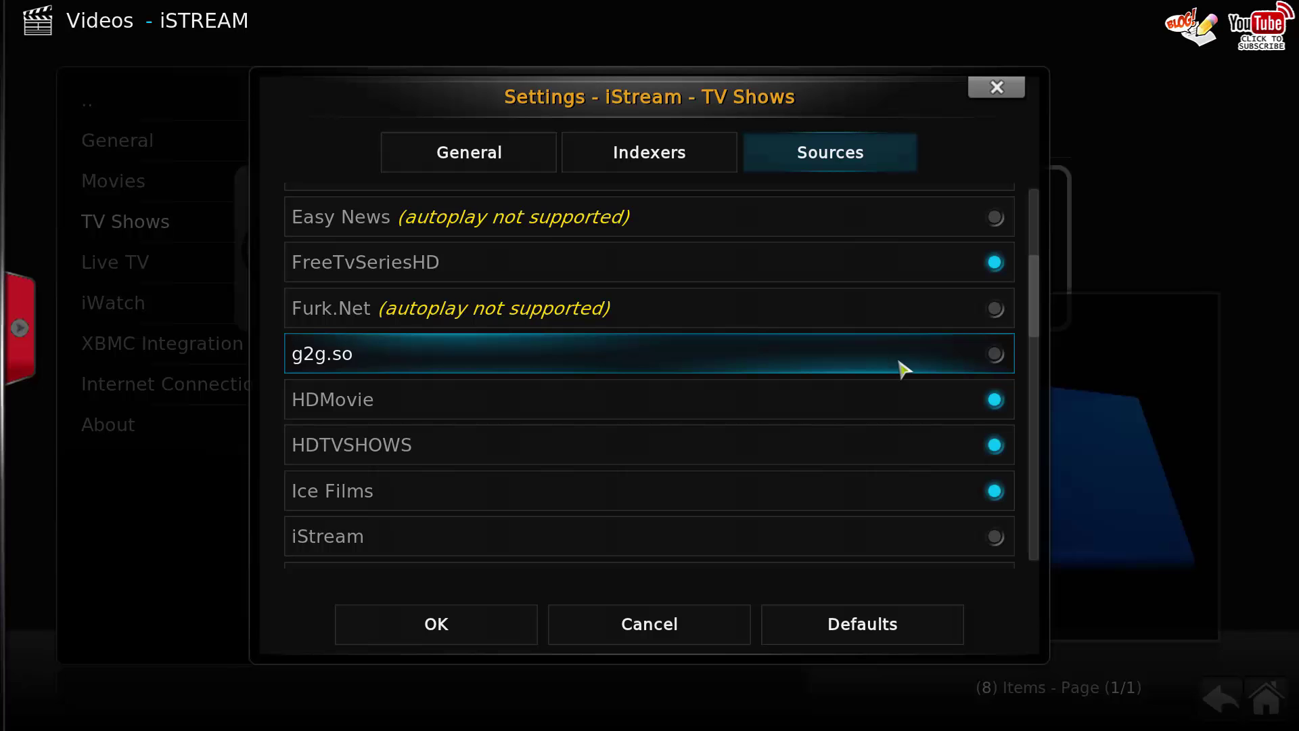
left_click(943, 444)
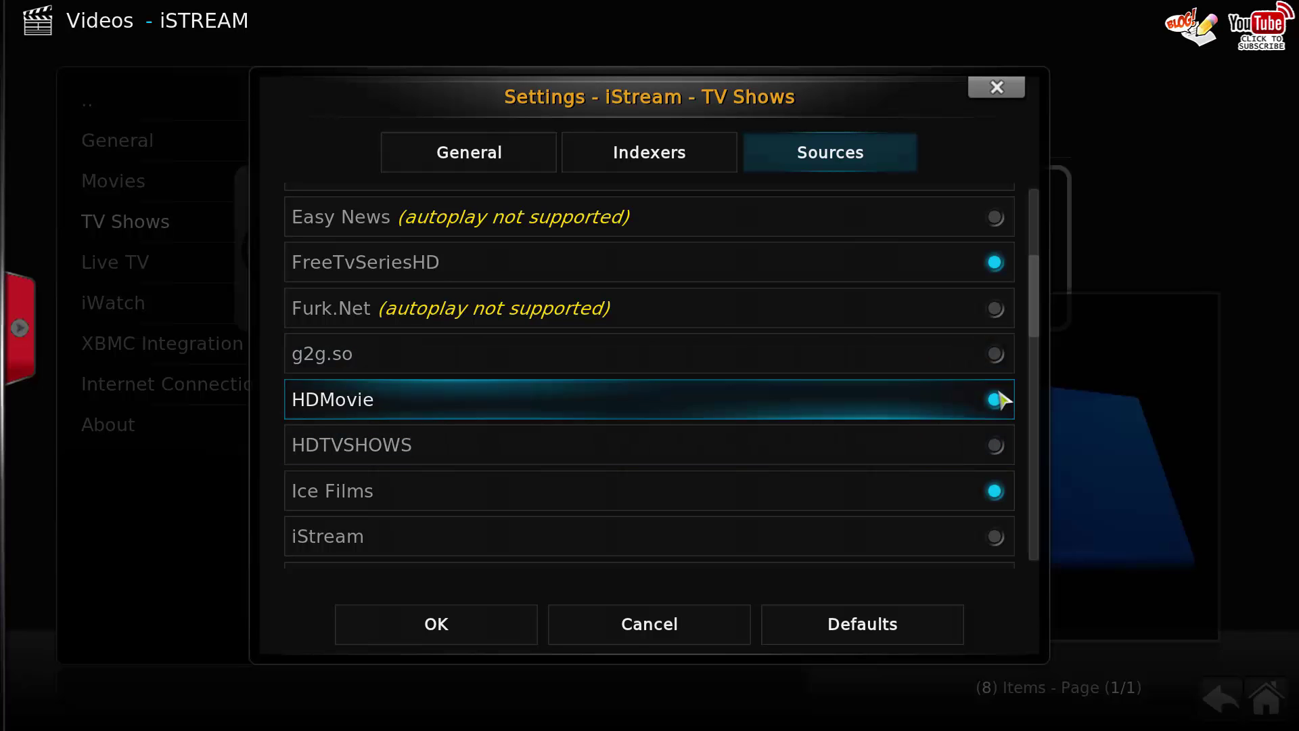
- Disable the Vidics.ch source for TV shows and save iStream's TV show settings
left_click_drag(1036, 314, 1040, 406)
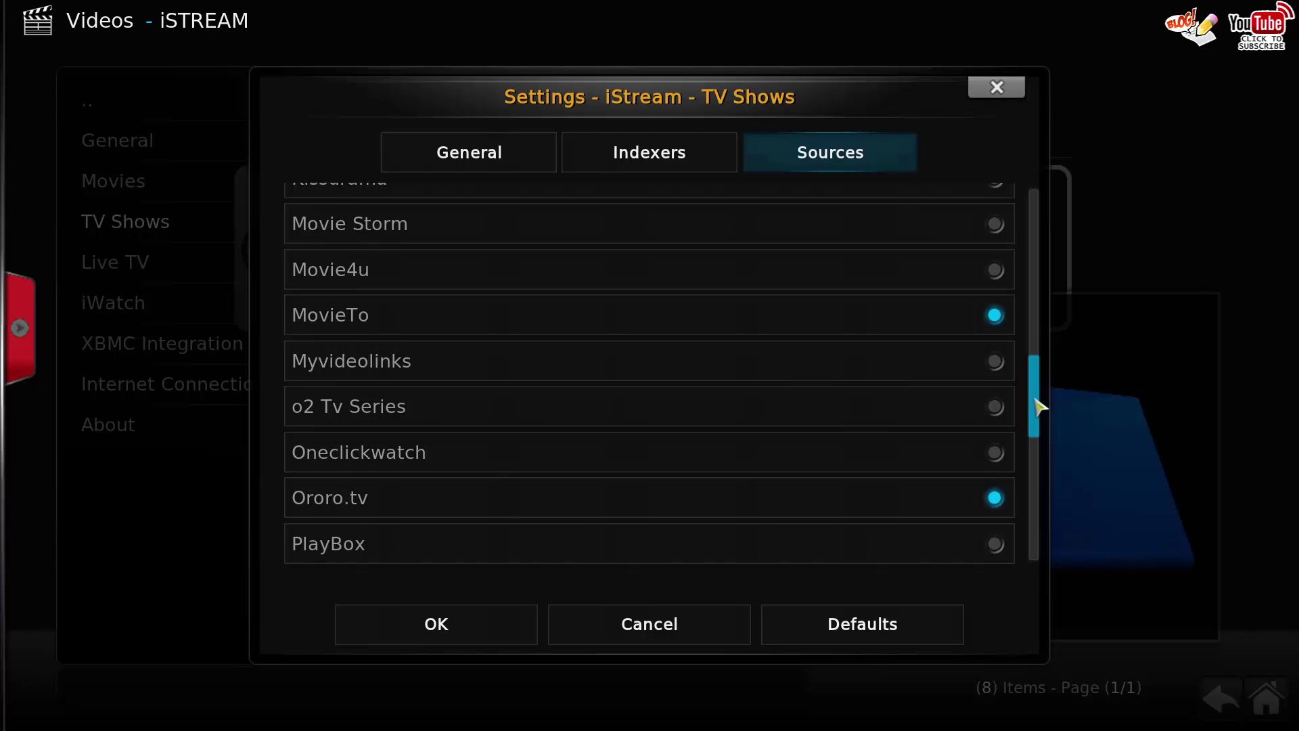
scroll(1040, 406, "down", 1)
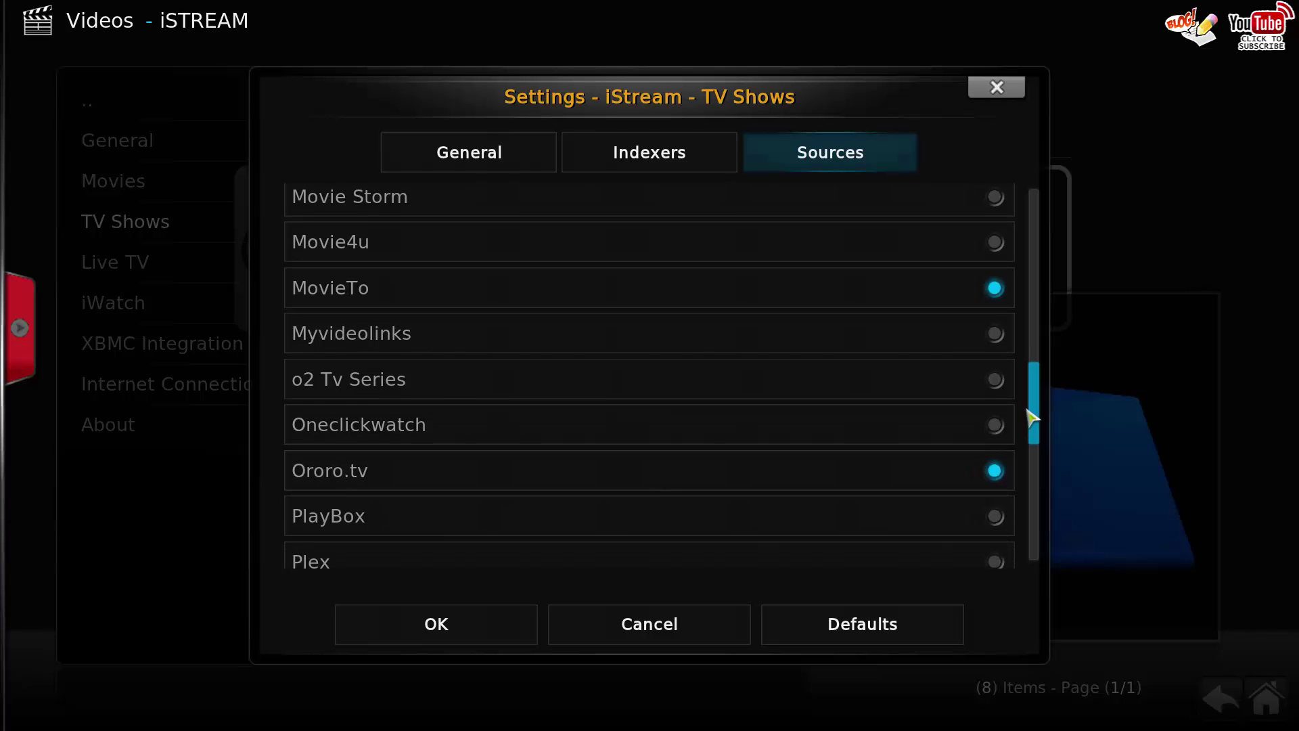
left_click_drag(1037, 416, 1030, 542)
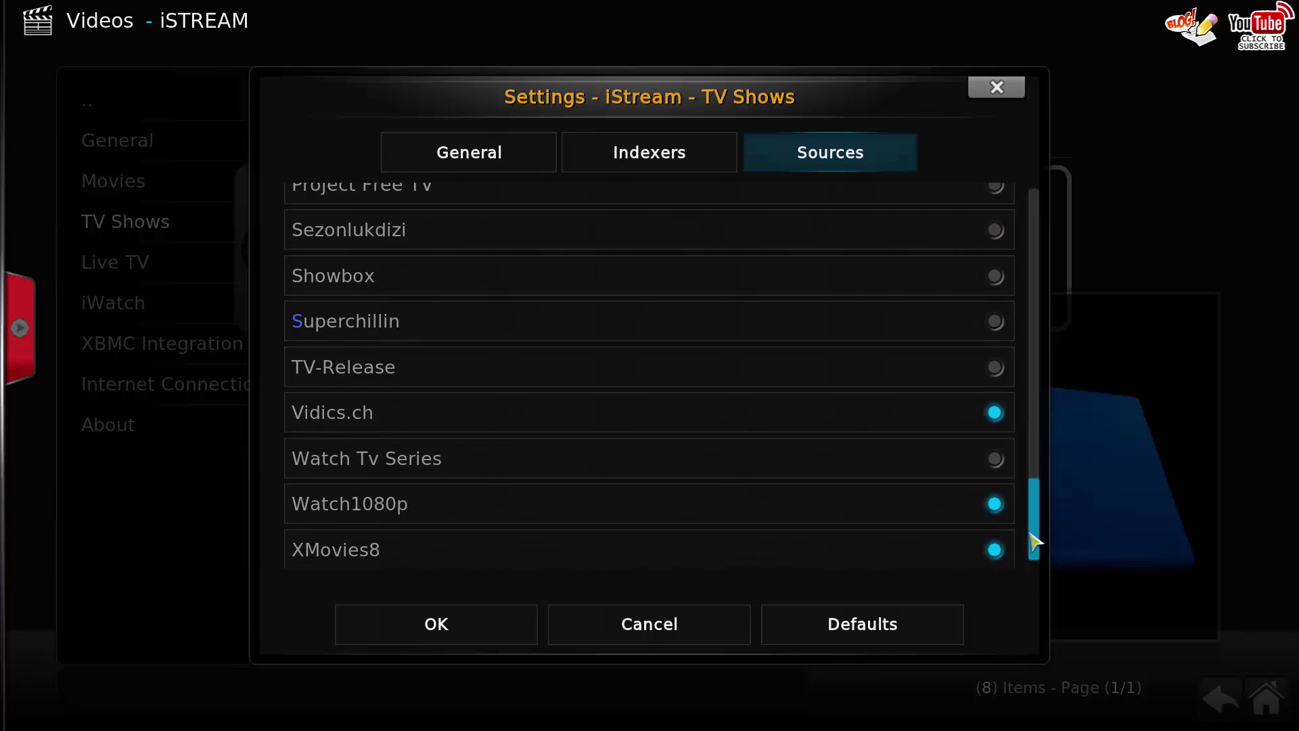
left_click(941, 425)
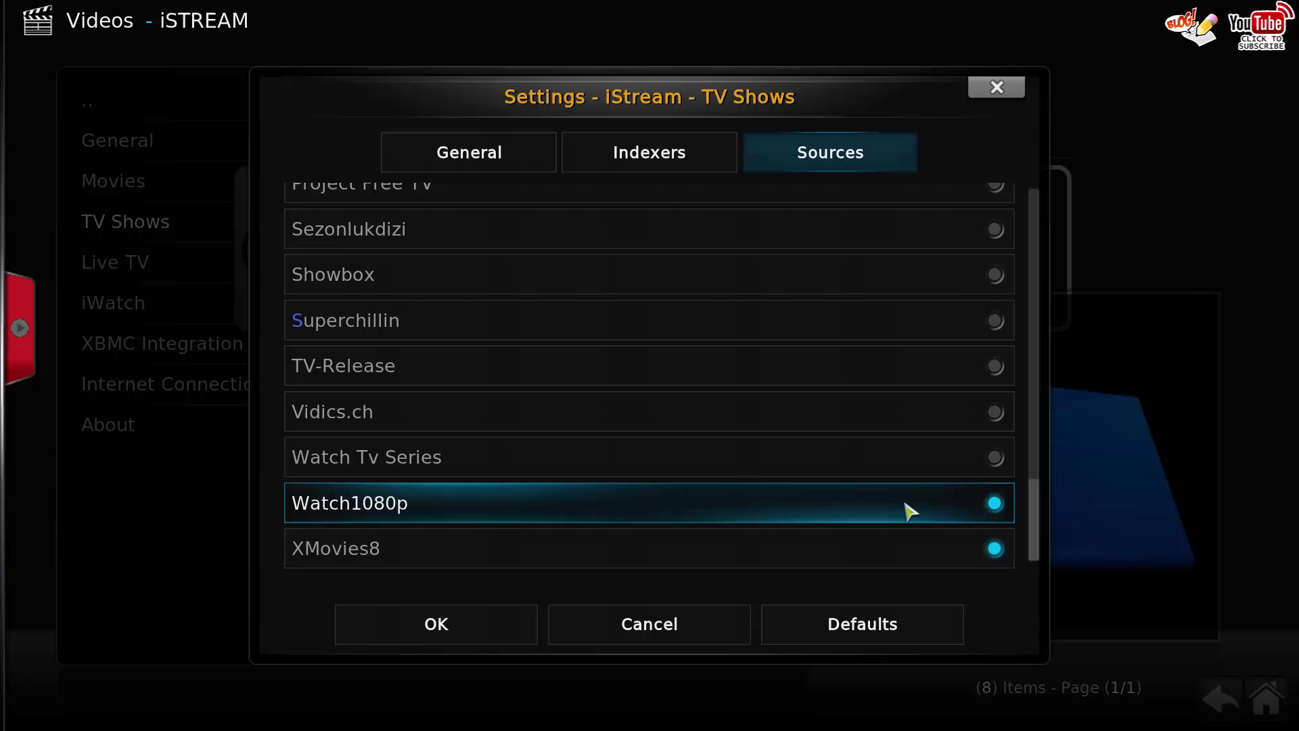
left_click(501, 626)
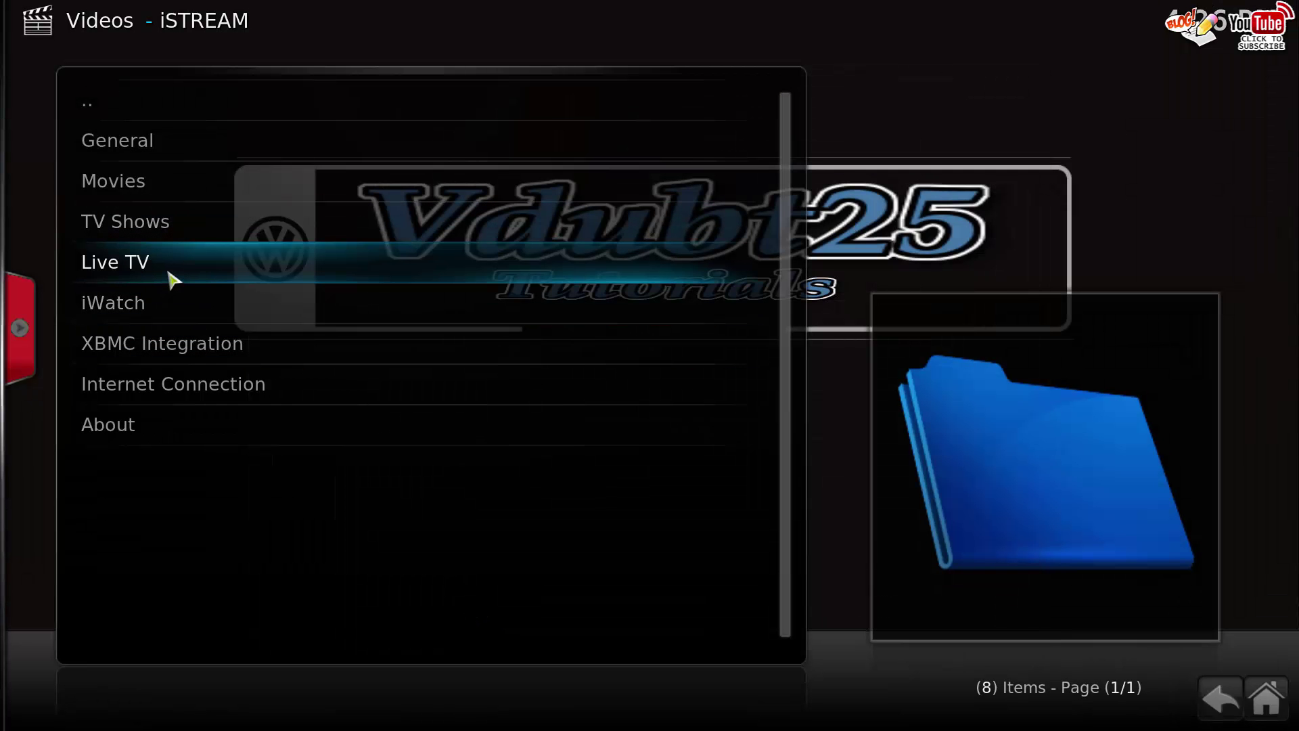
- Review iStream's XBMC Integration library options and its Internet Connection proxy settings, accepting each dialog
left_click(206, 347)
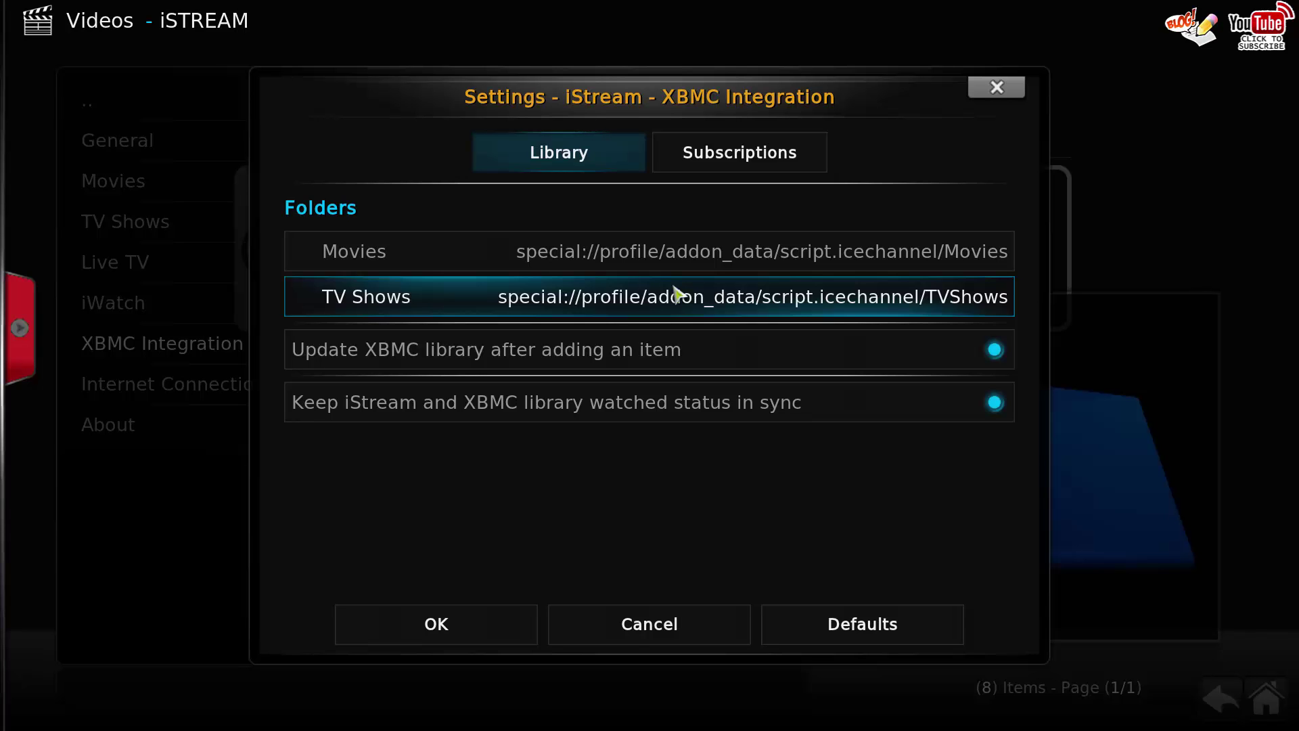
left_click(455, 633)
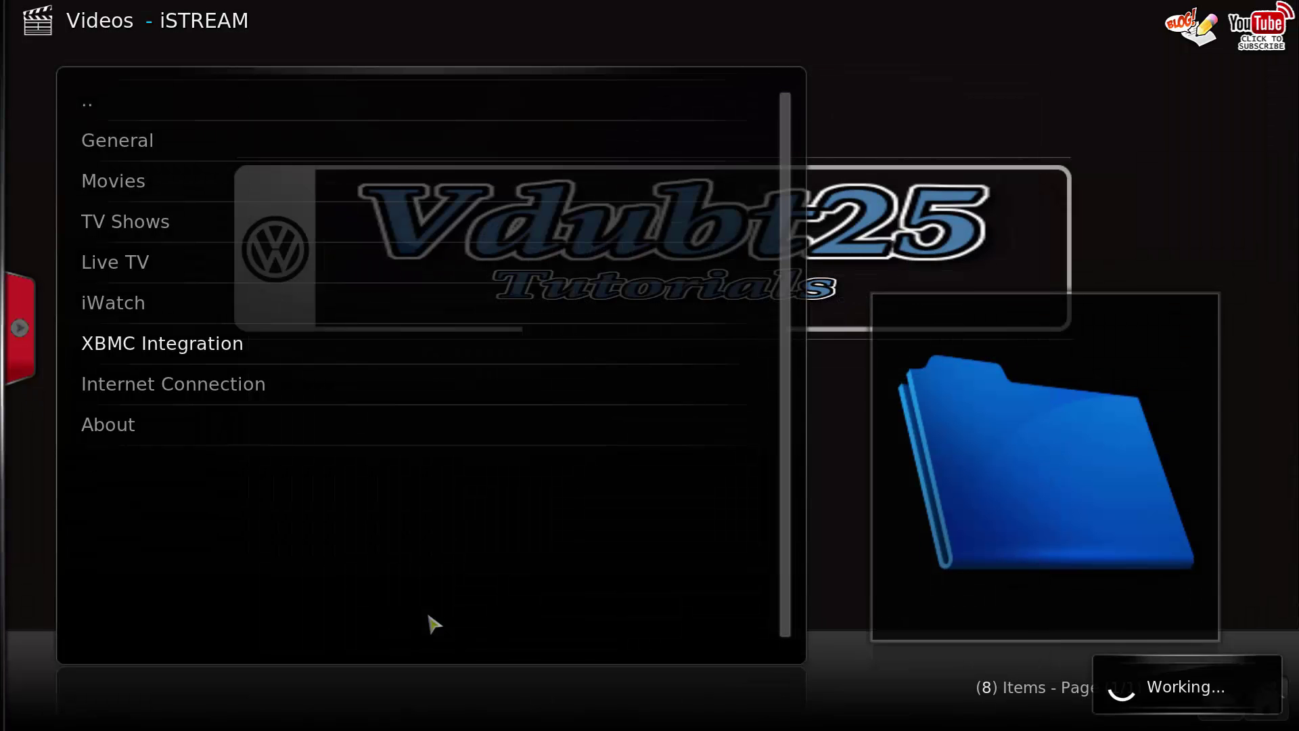
left_click(201, 387)
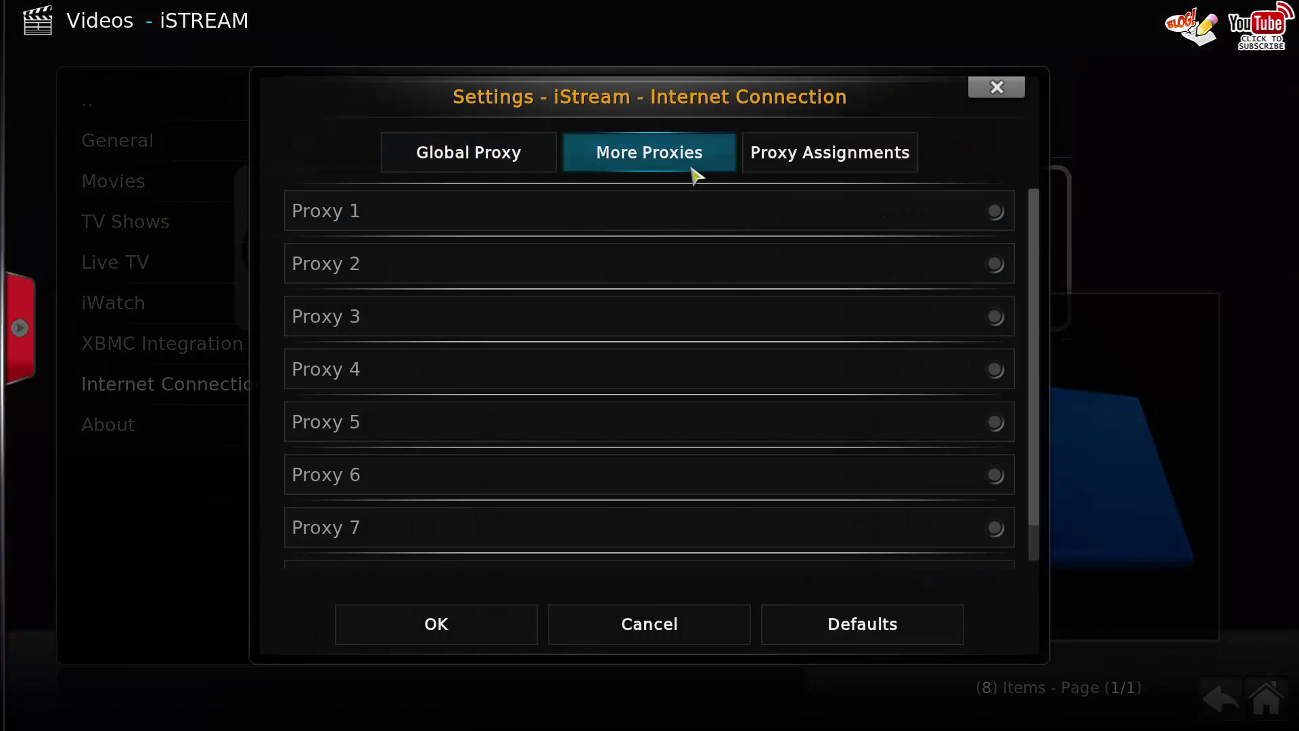
mouse_move(793, 175)
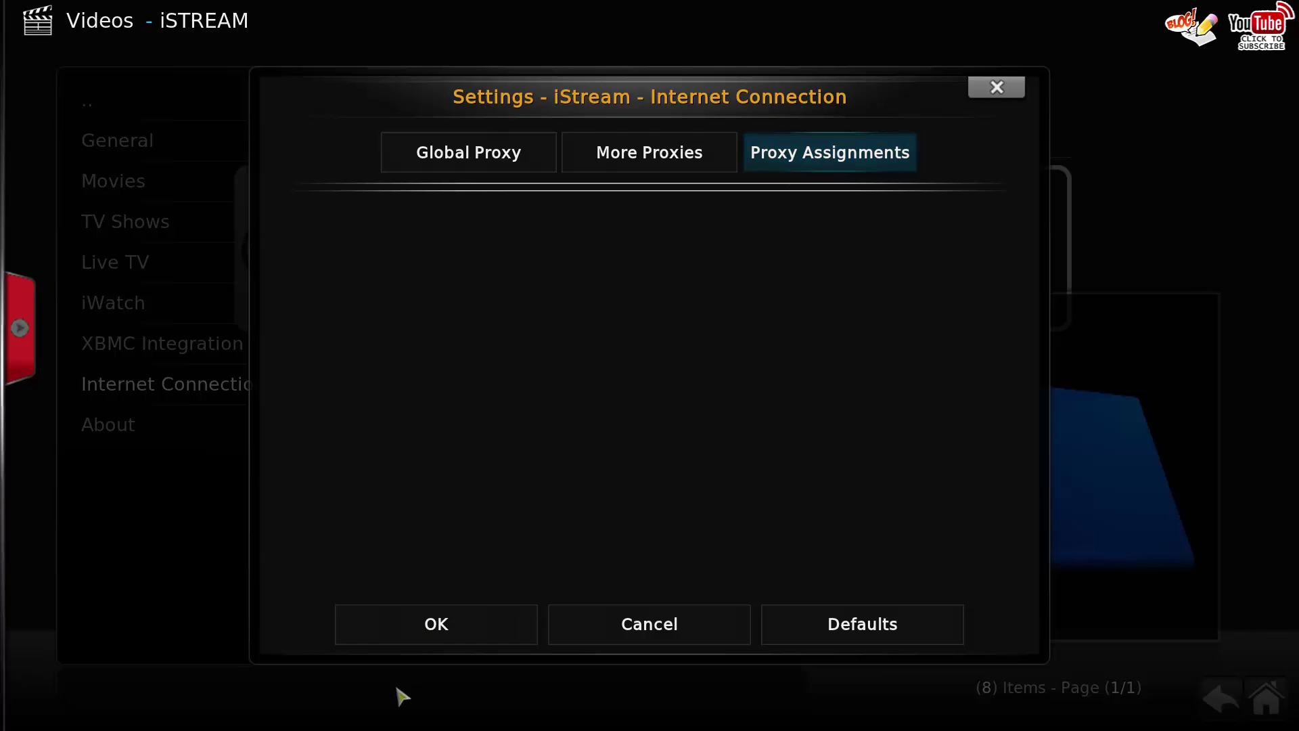
left_click(456, 623)
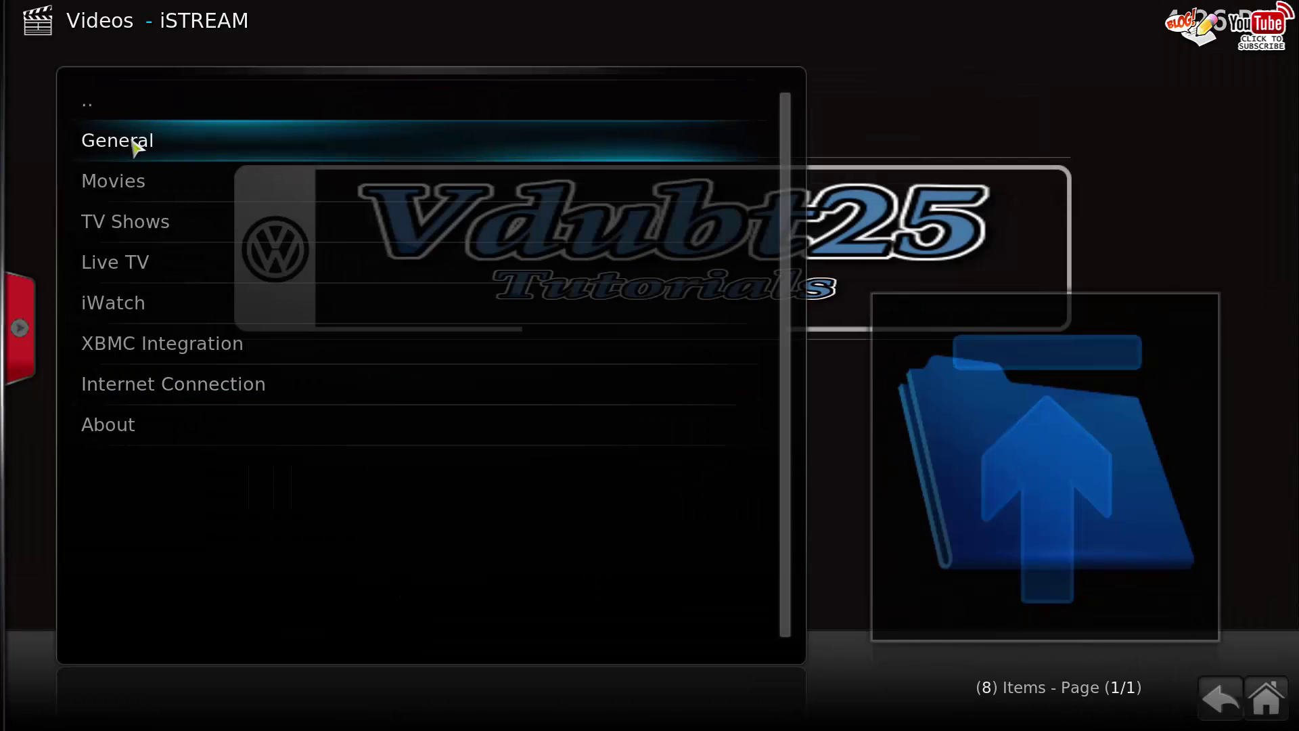
- Cycle through the themes in iStream's General settings, including Xunity HD, and set the theme back to Default
left_click(135, 143)
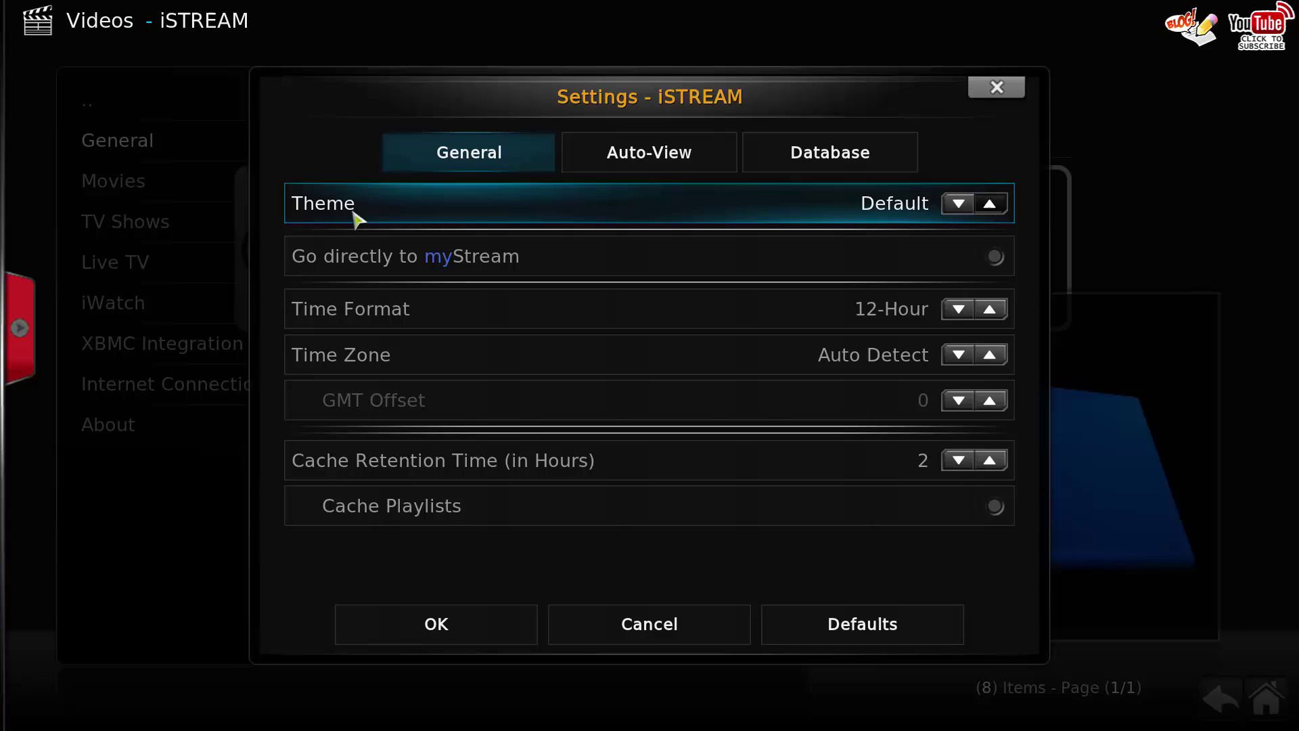
left_click(988, 206)
left_click(988, 205)
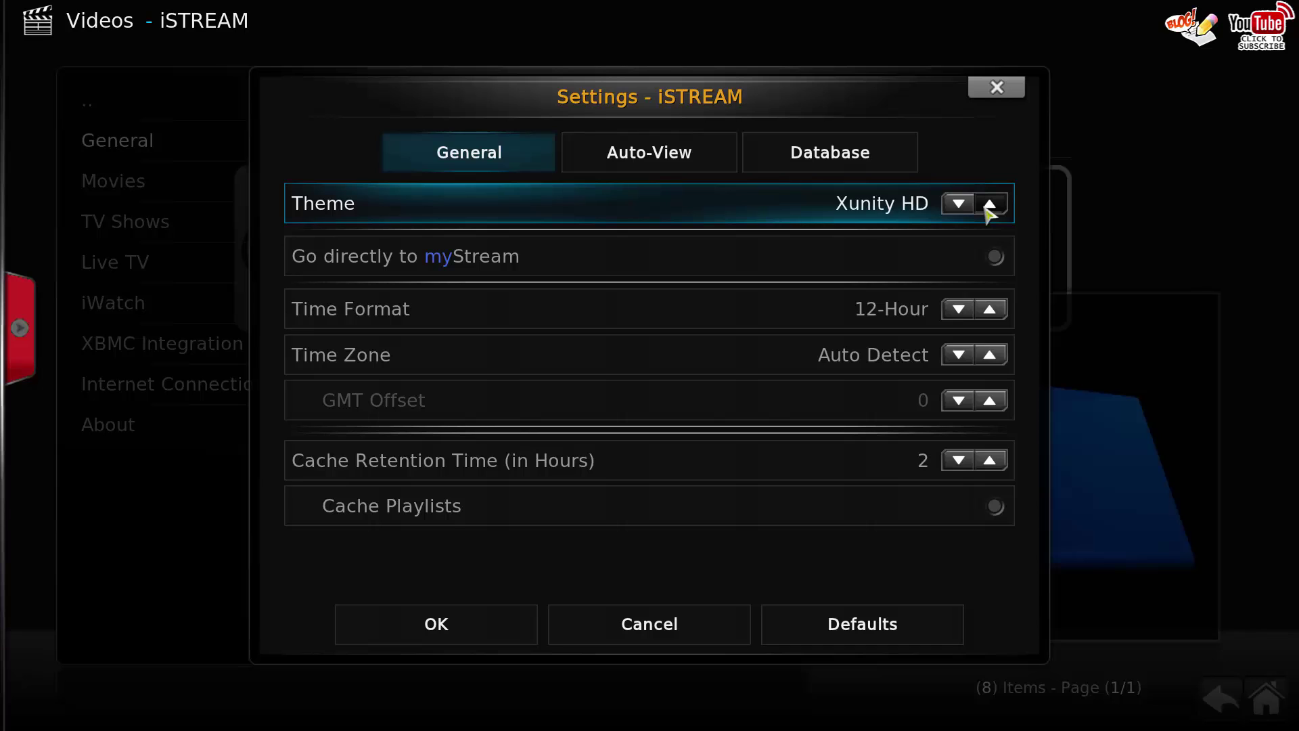
left_click(988, 206)
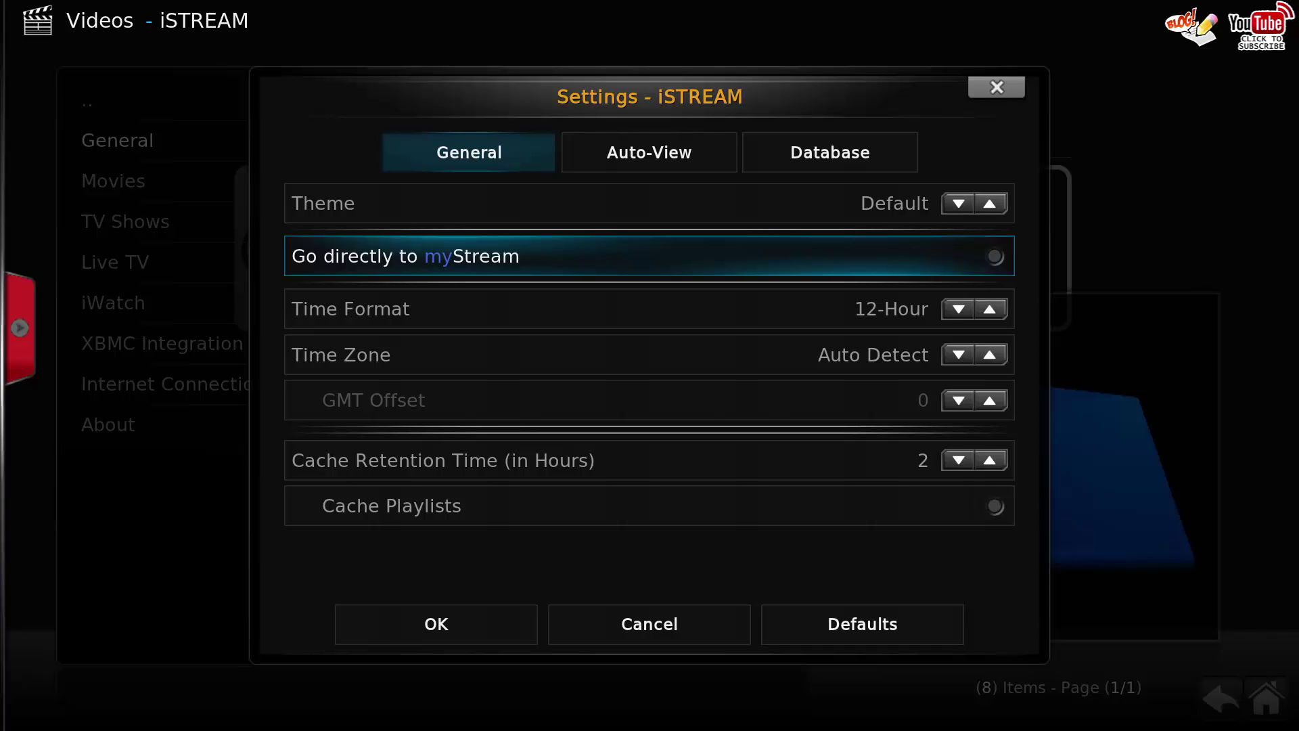
- Review iStream's Auto-View and Database settings, then accept the General settings dialog
left_click(659, 166)
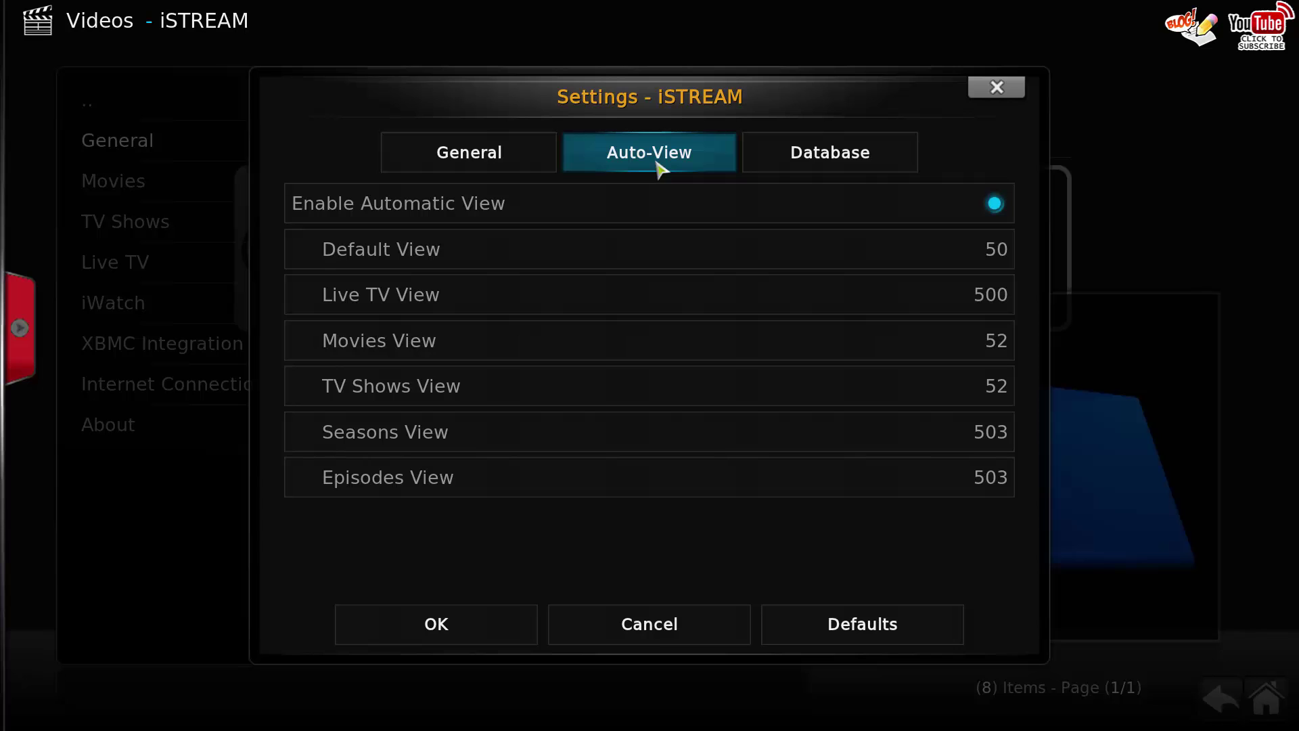
left_click(798, 169)
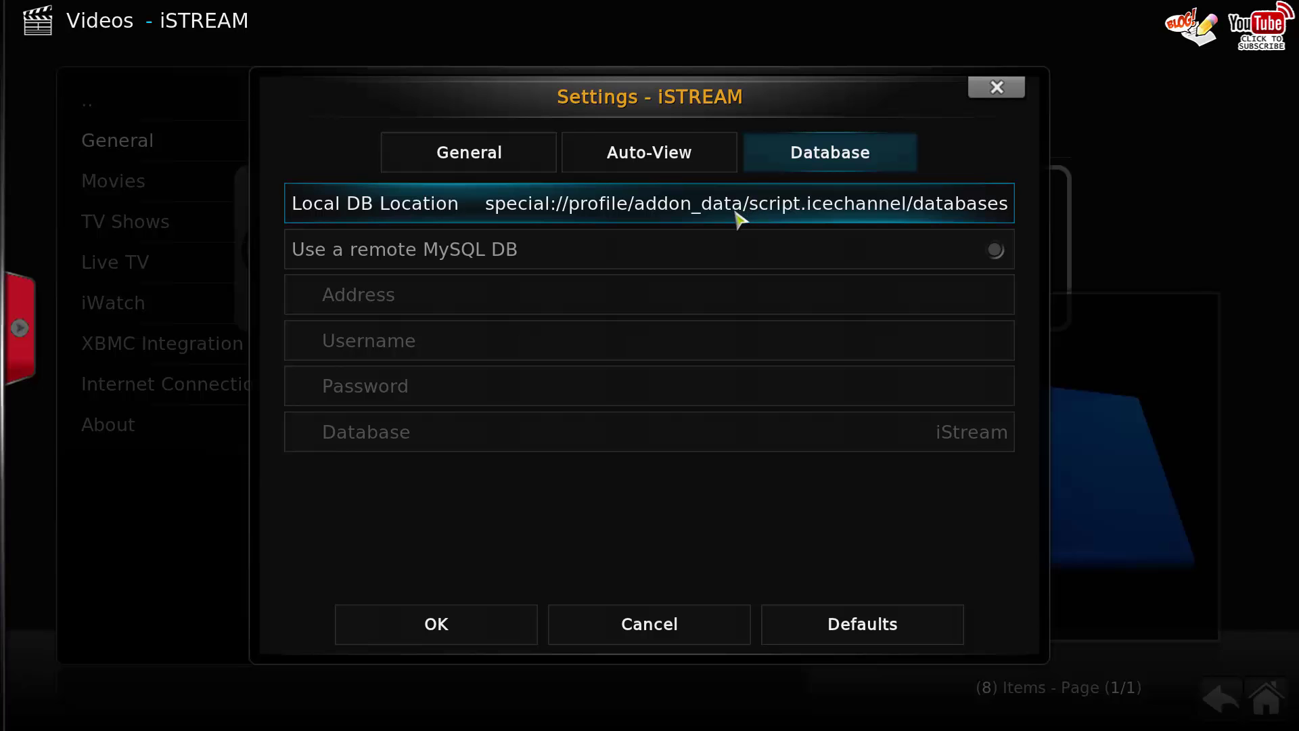
left_click(440, 634)
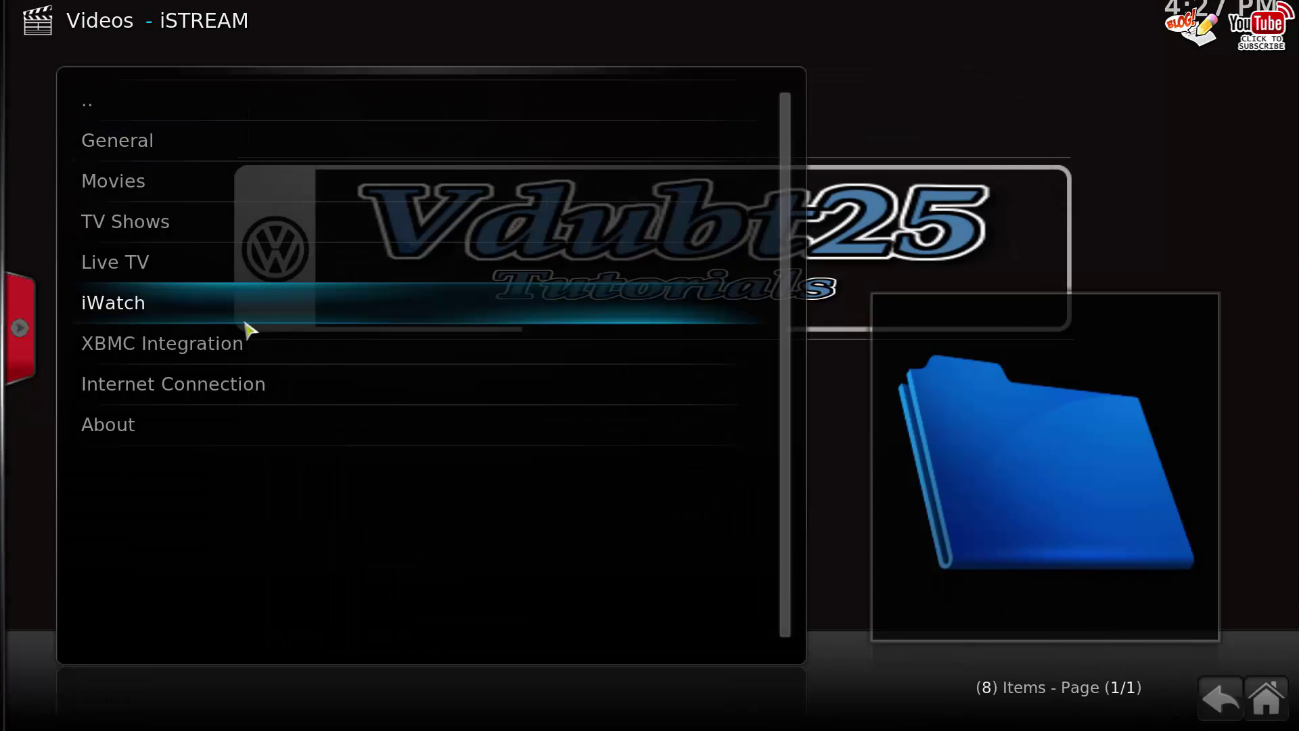
- Open The Revenant (2015) from iStream's Most Popular movies and look through its stream sources
left_click(133, 107)
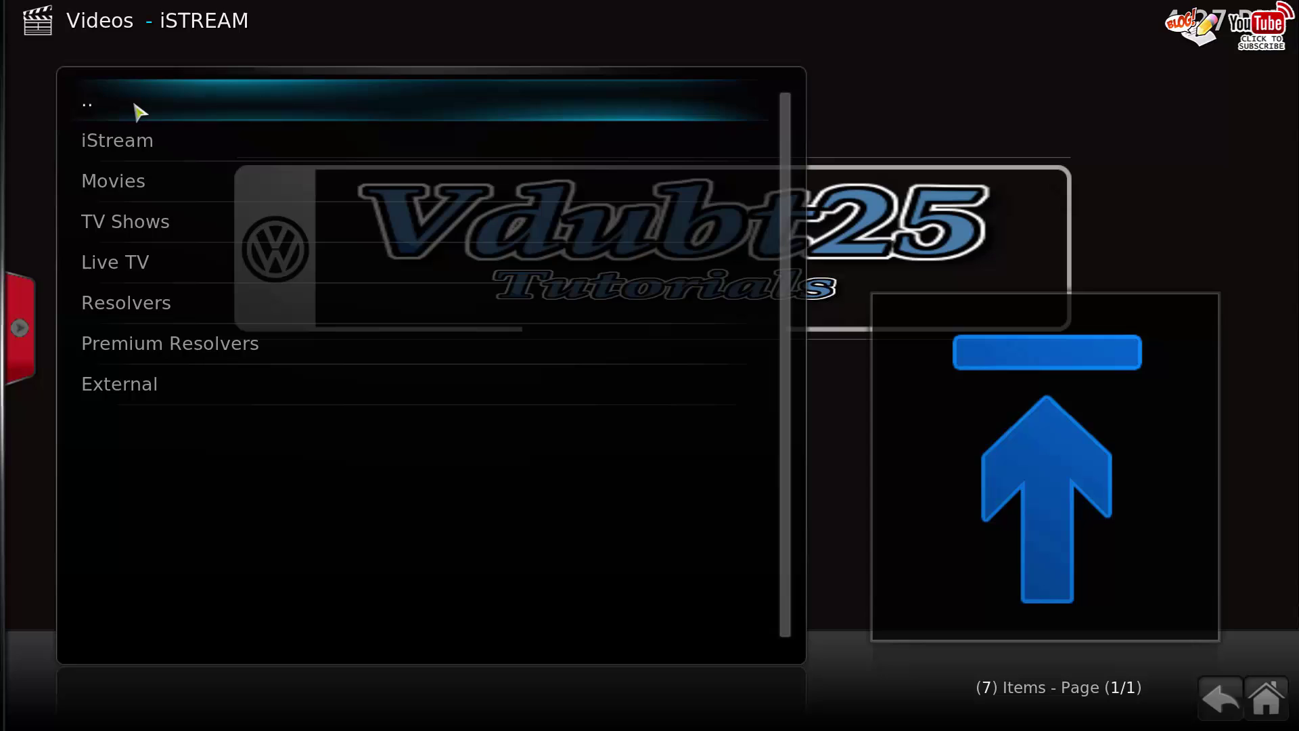
left_click(140, 110)
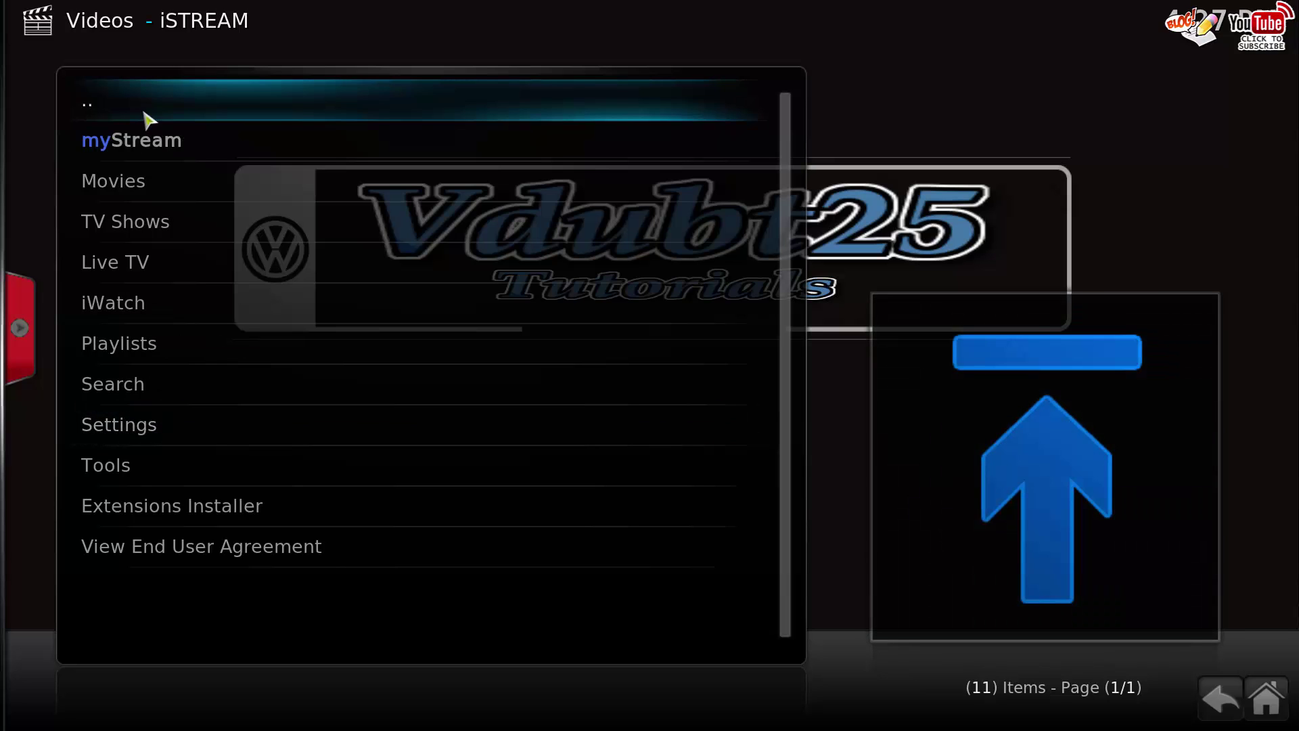
left_click(166, 193)
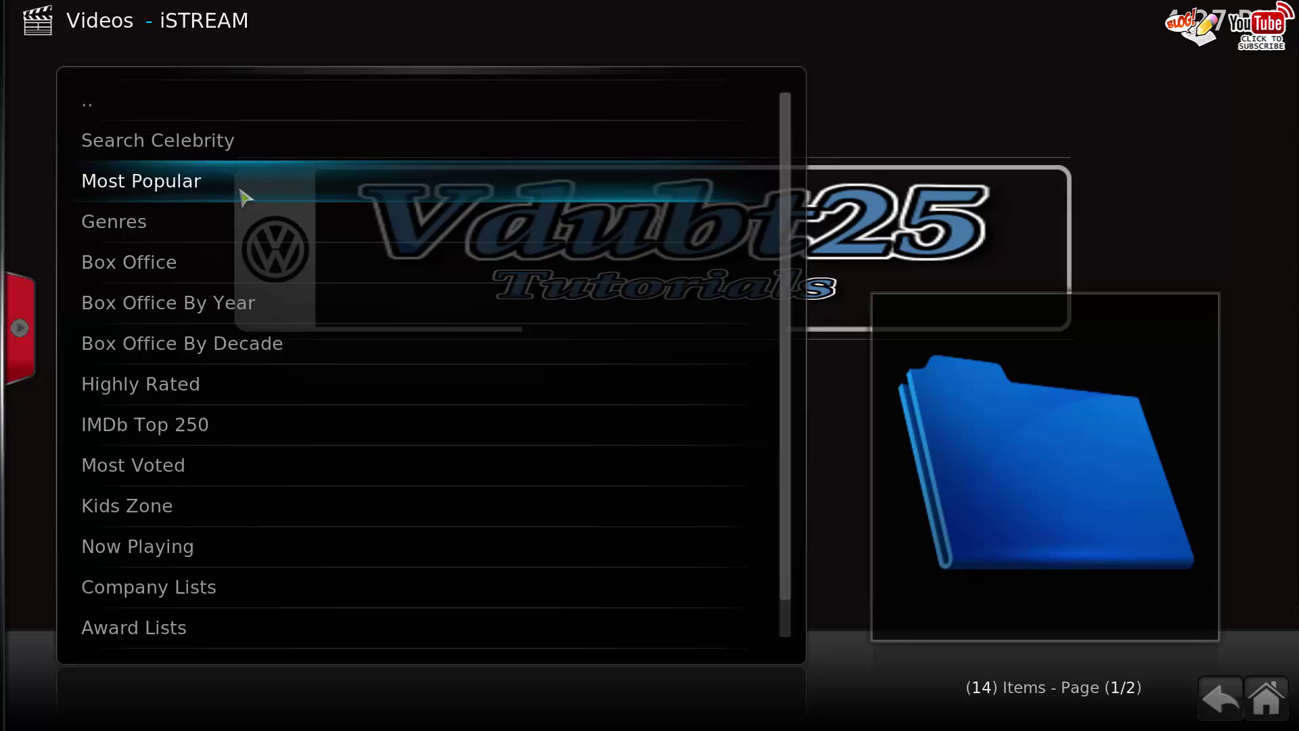
left_click(247, 197)
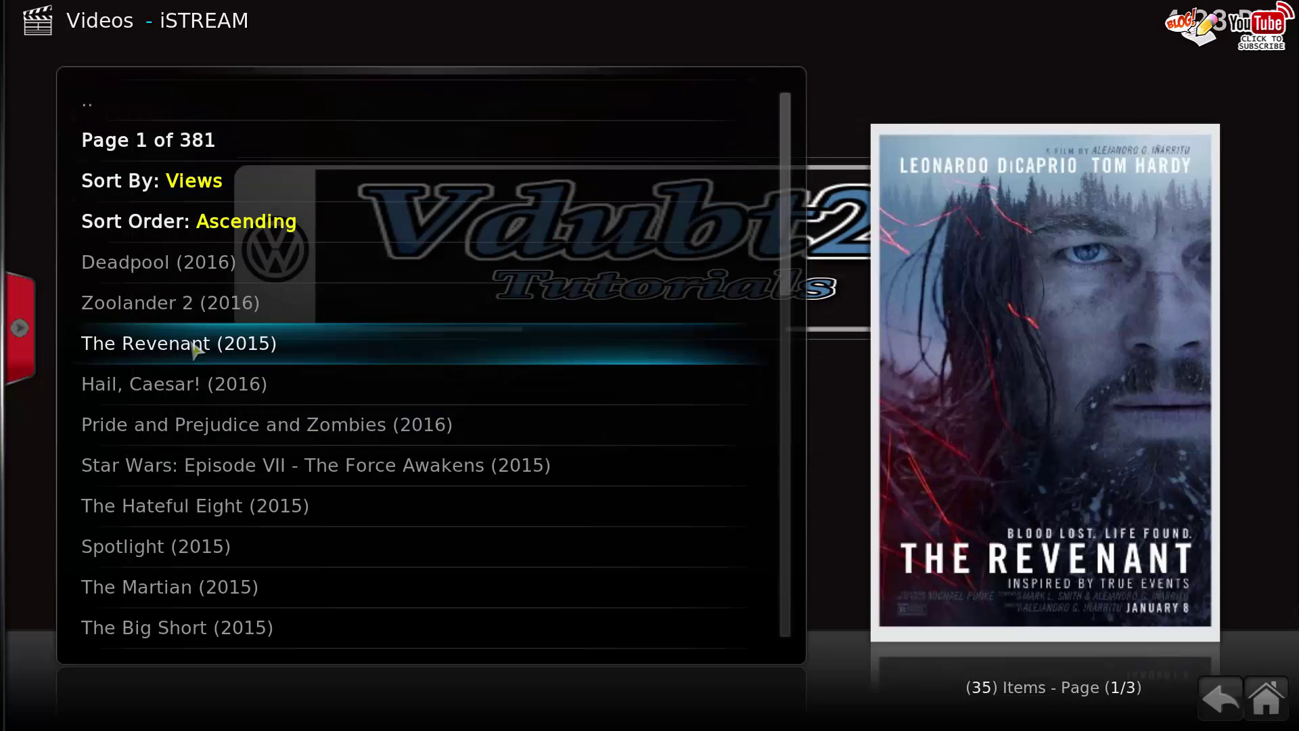
left_click(192, 347)
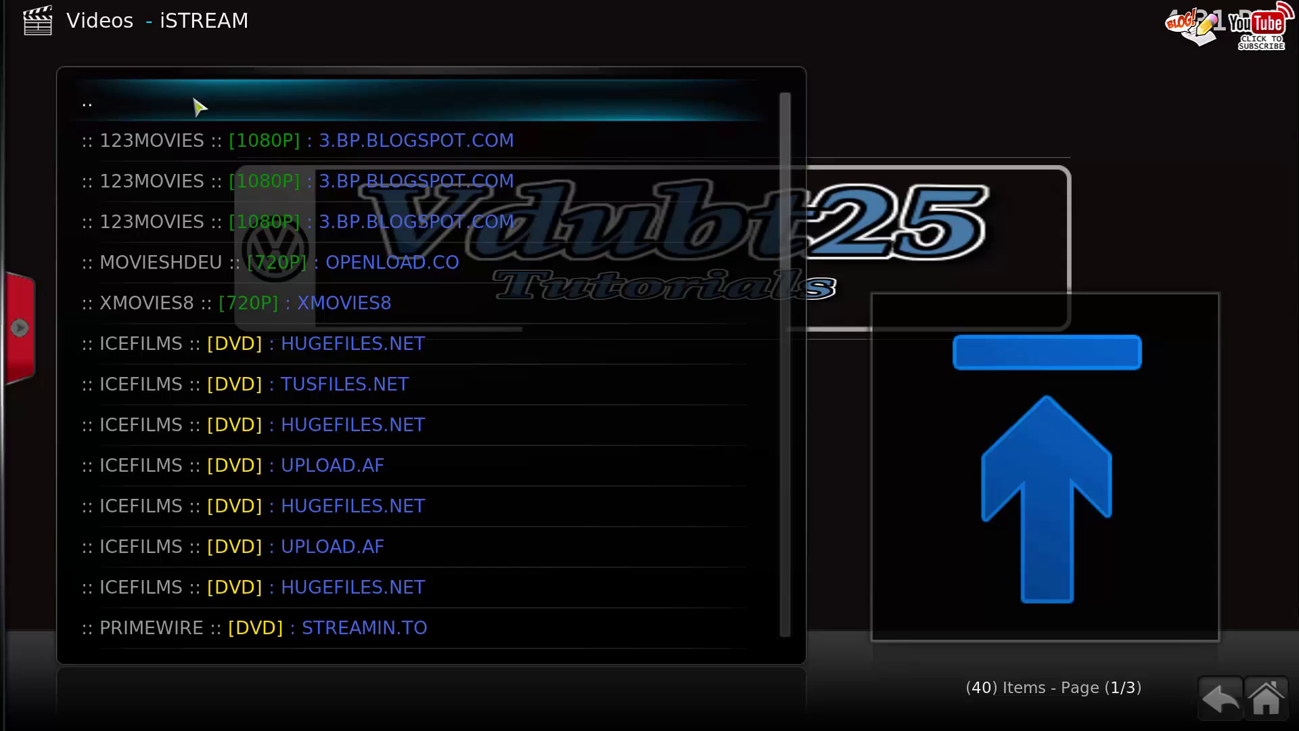
scroll(350, 257, "down", 20)
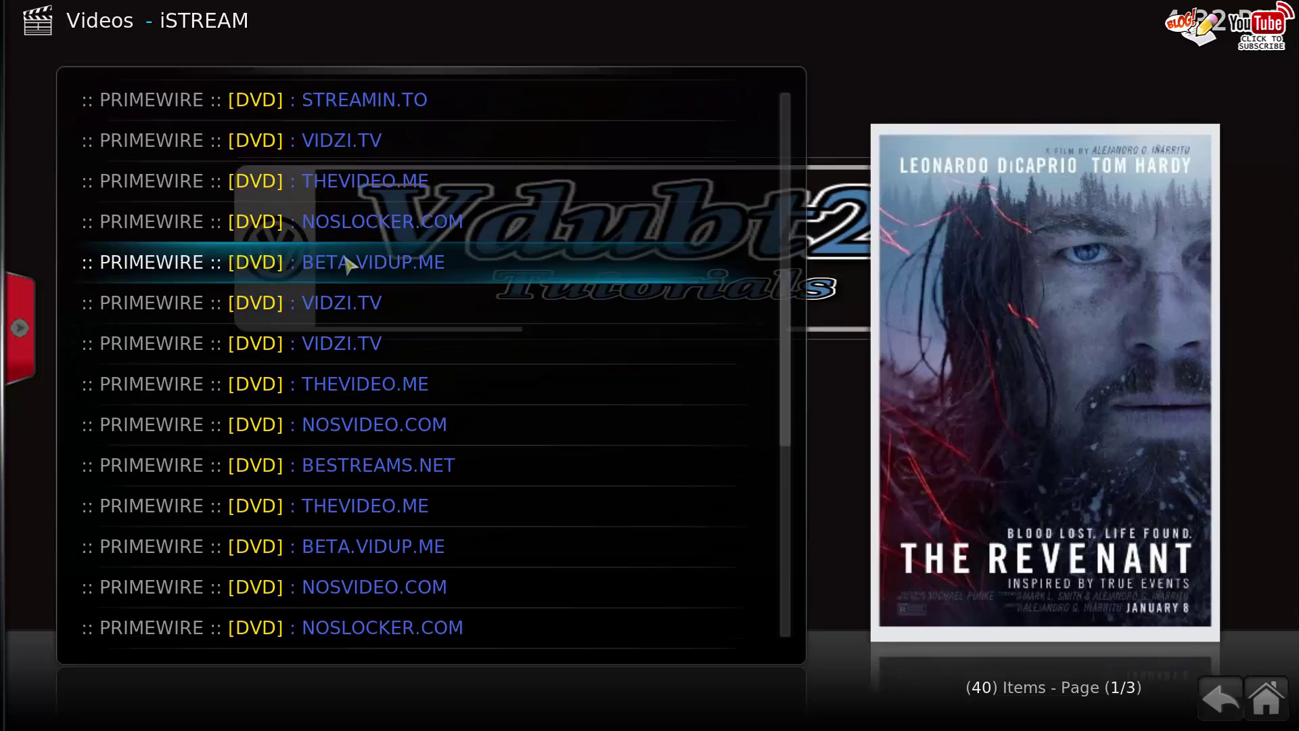
scroll(351, 287, "up", 20)
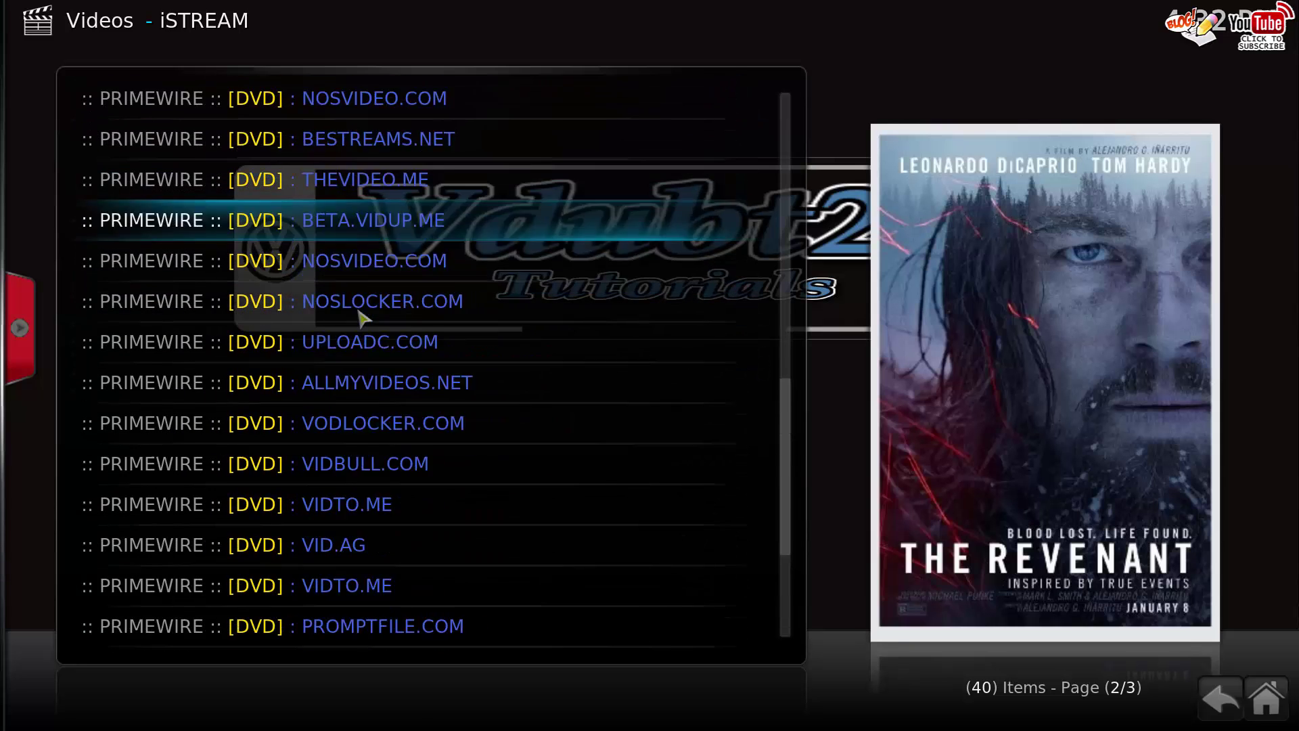
scroll(363, 318, "up", 8)
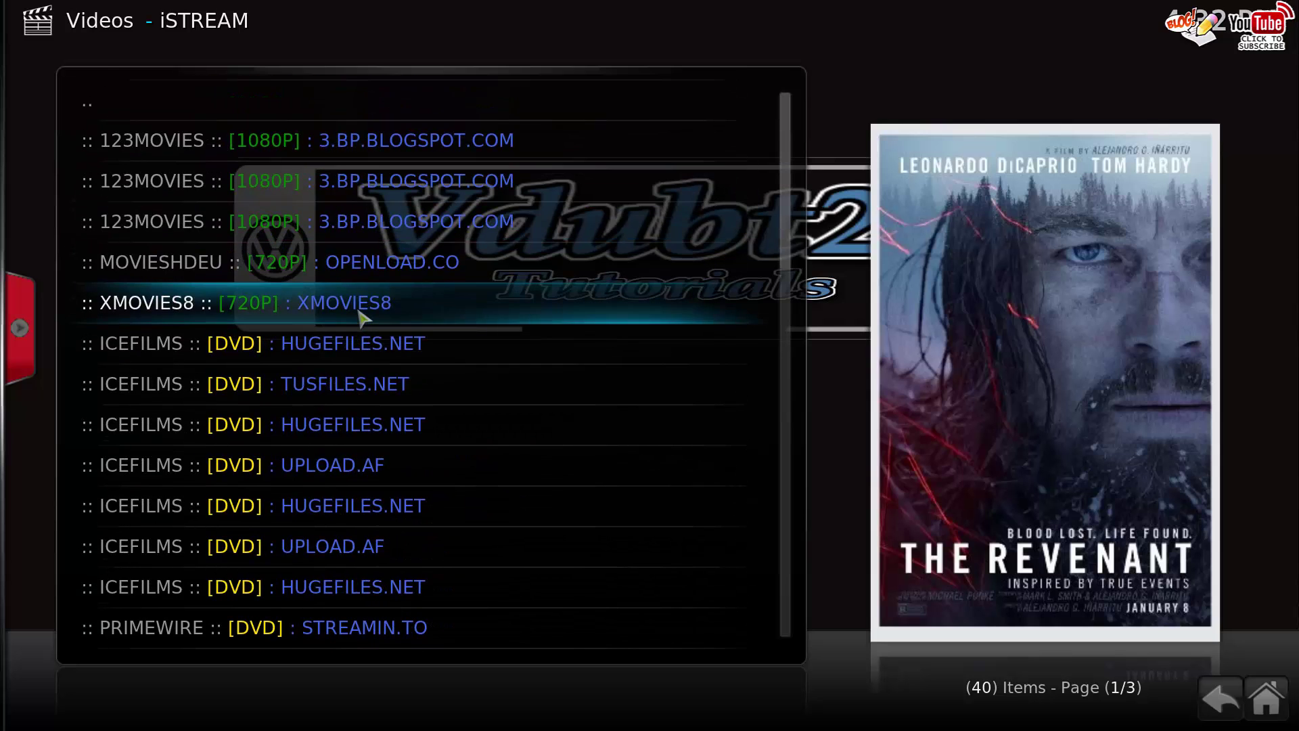
- Leave the movie lists and open iStream's Most Voted list of TV shows
left_click(177, 107)
left_click(178, 106)
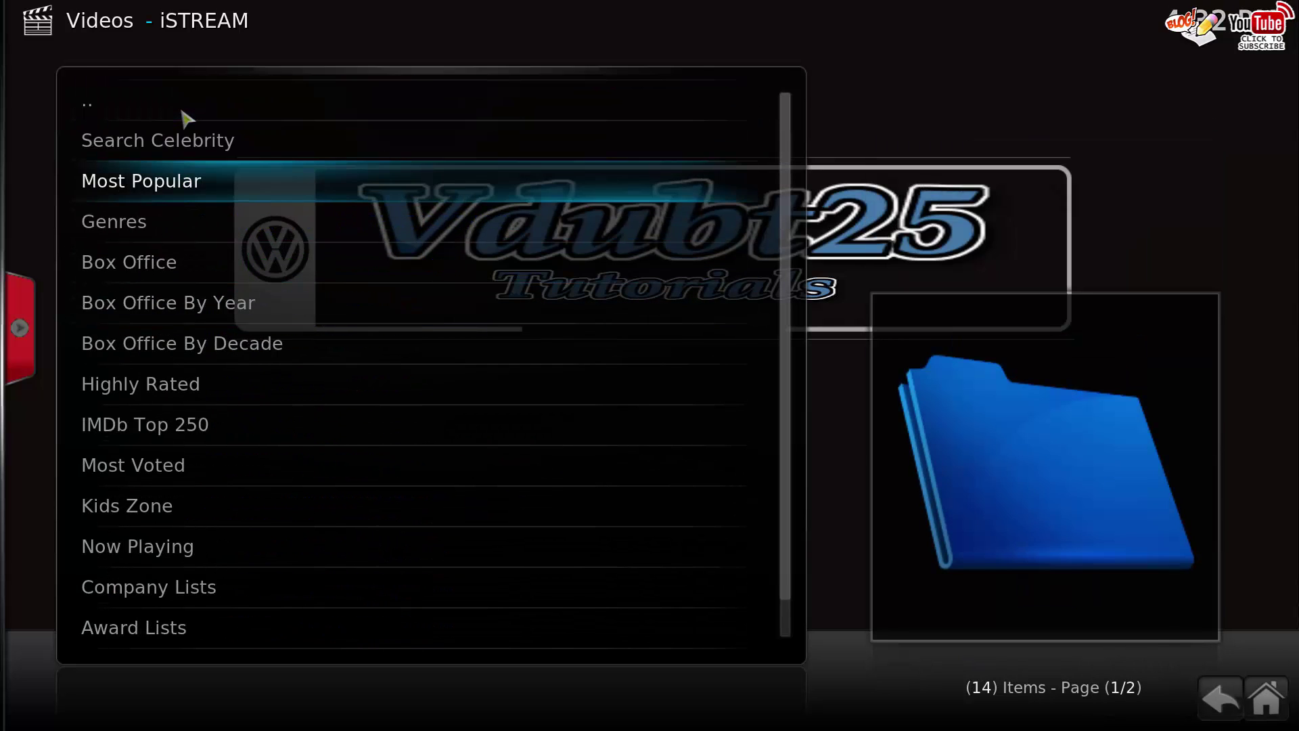
left_click(196, 106)
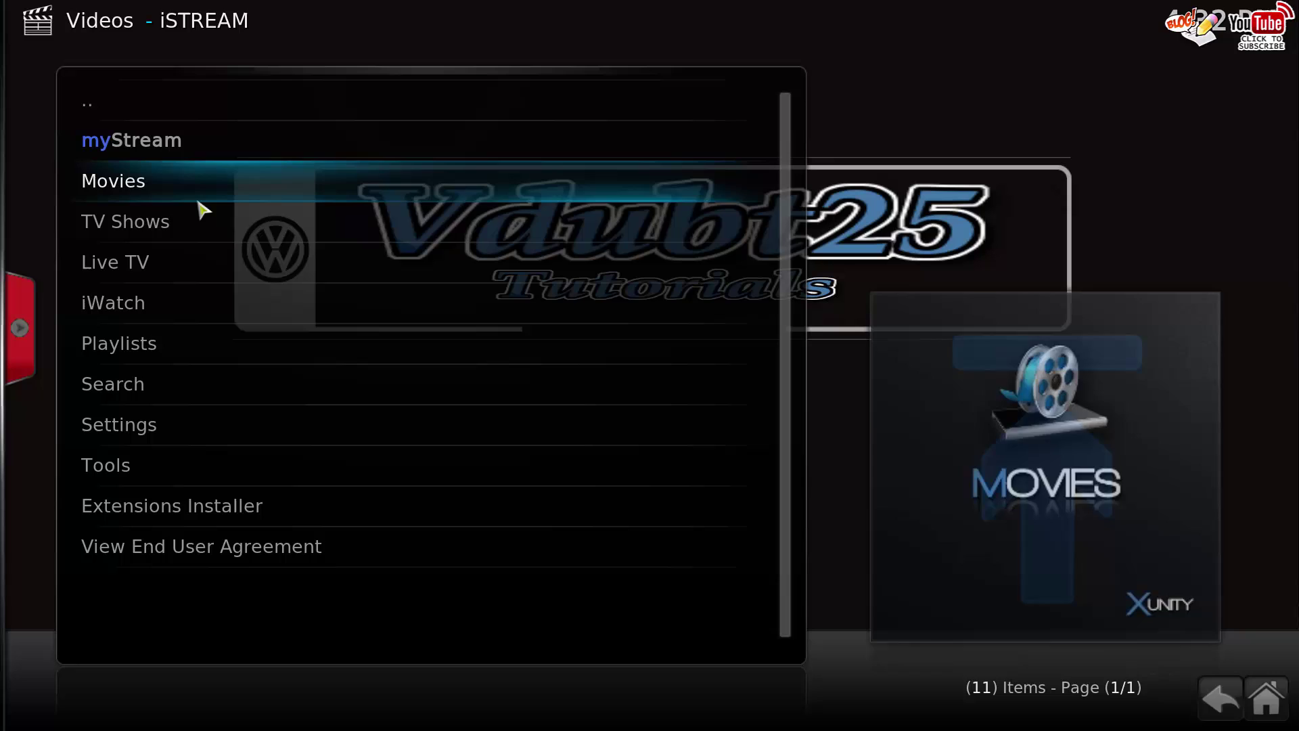
left_click(203, 225)
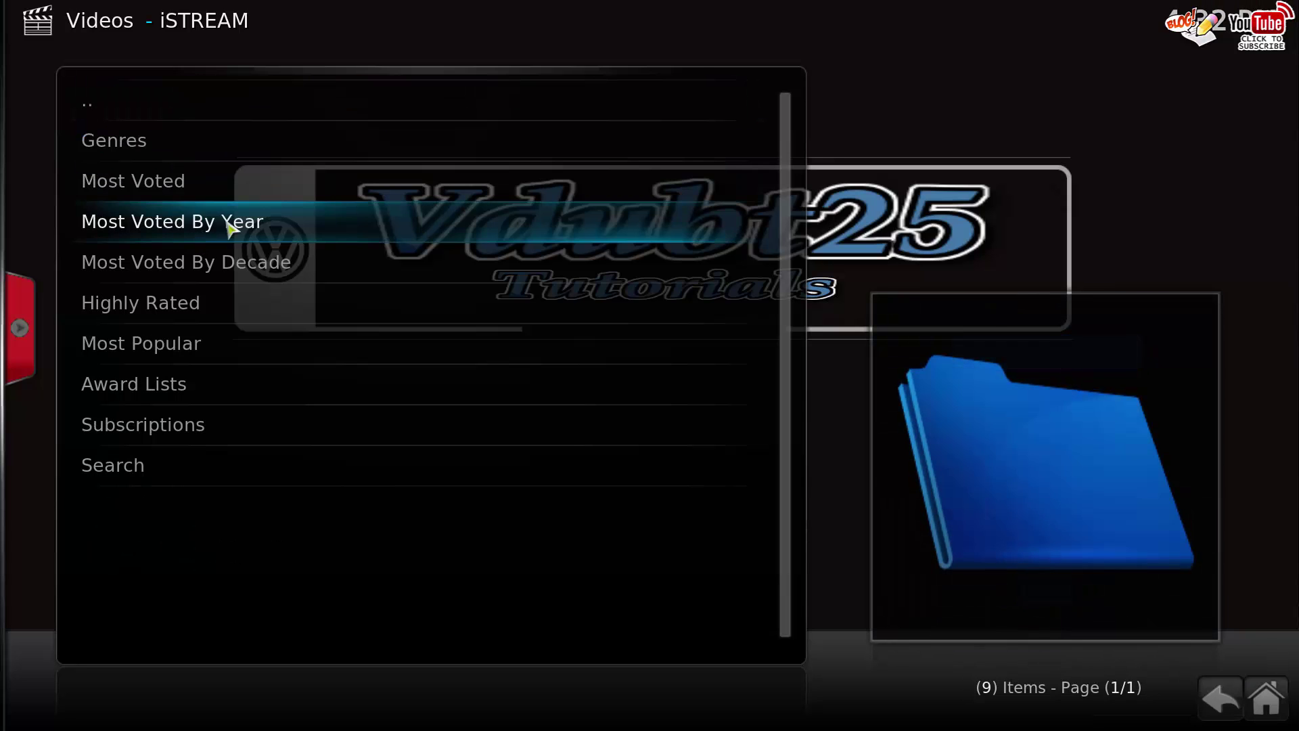
left_click(236, 193)
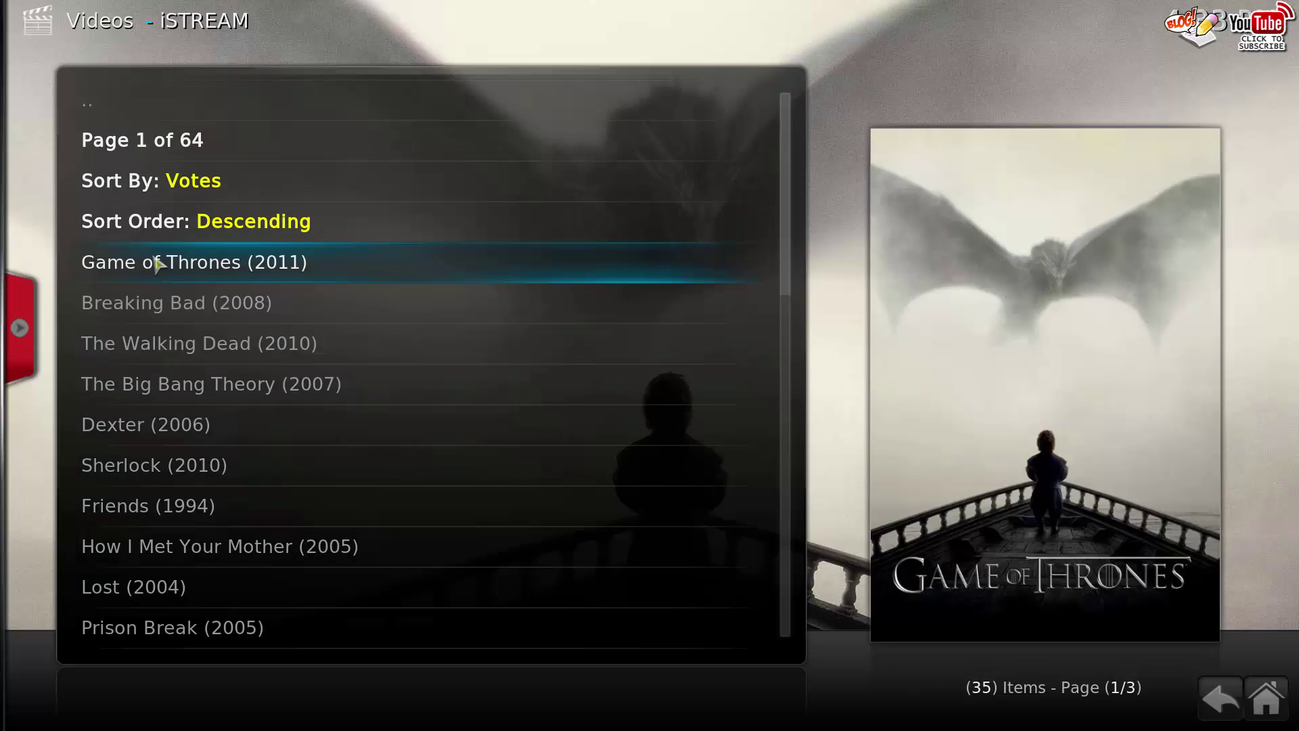
- Open Game of Thrones (2011), Season 5, Episode 10 - Mother's Mercy, and look through its stream sources
left_click(157, 263)
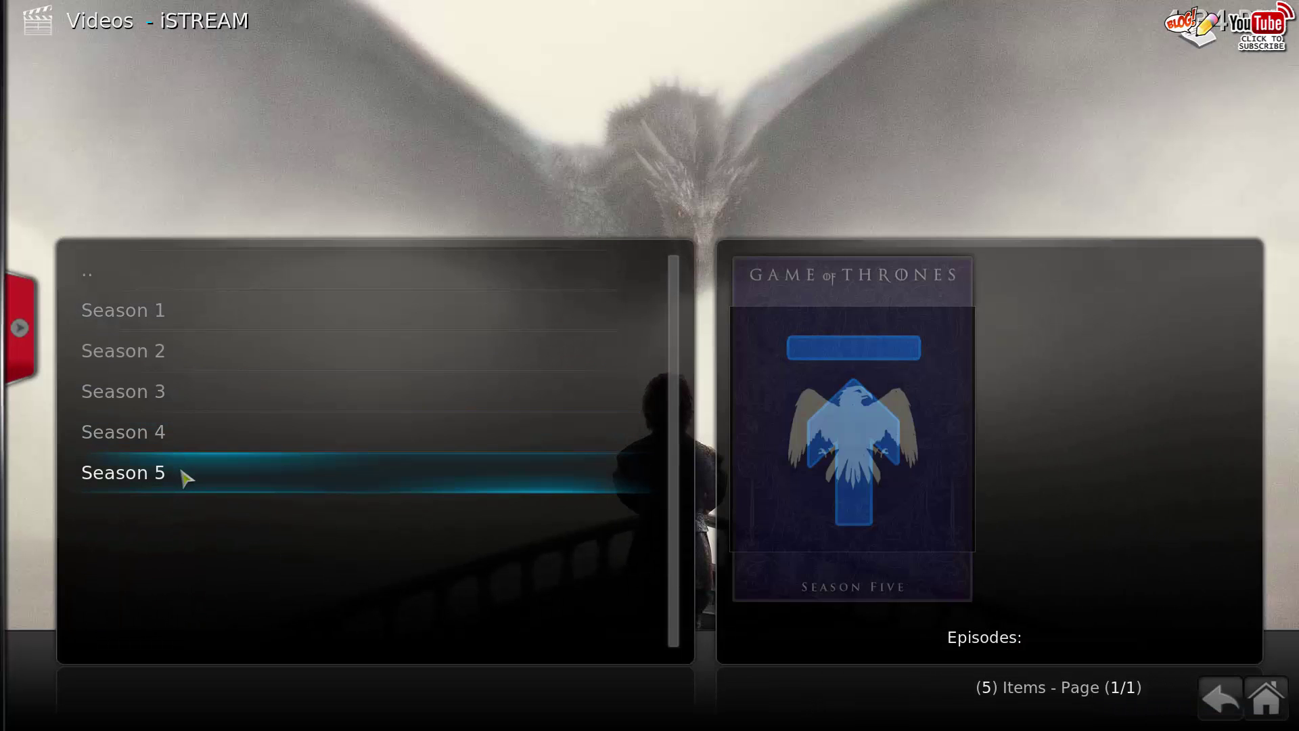
left_click(186, 479)
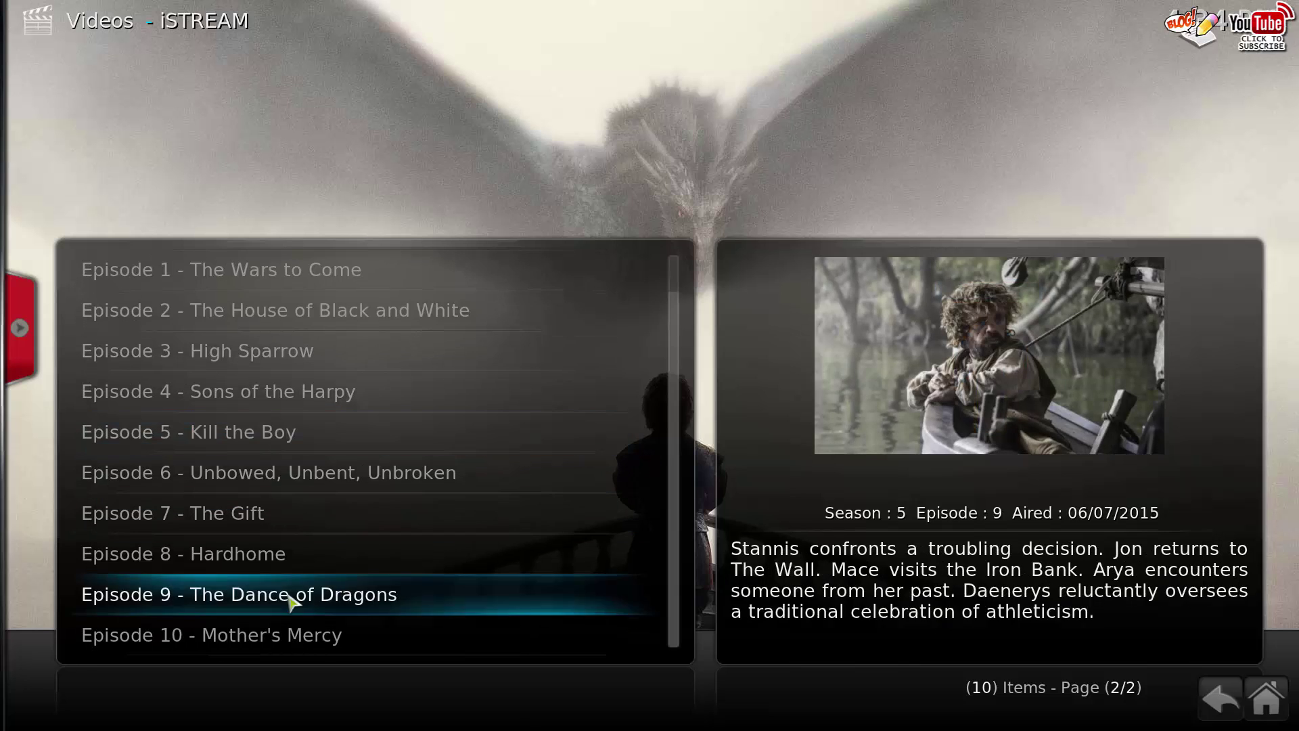
left_click(264, 640)
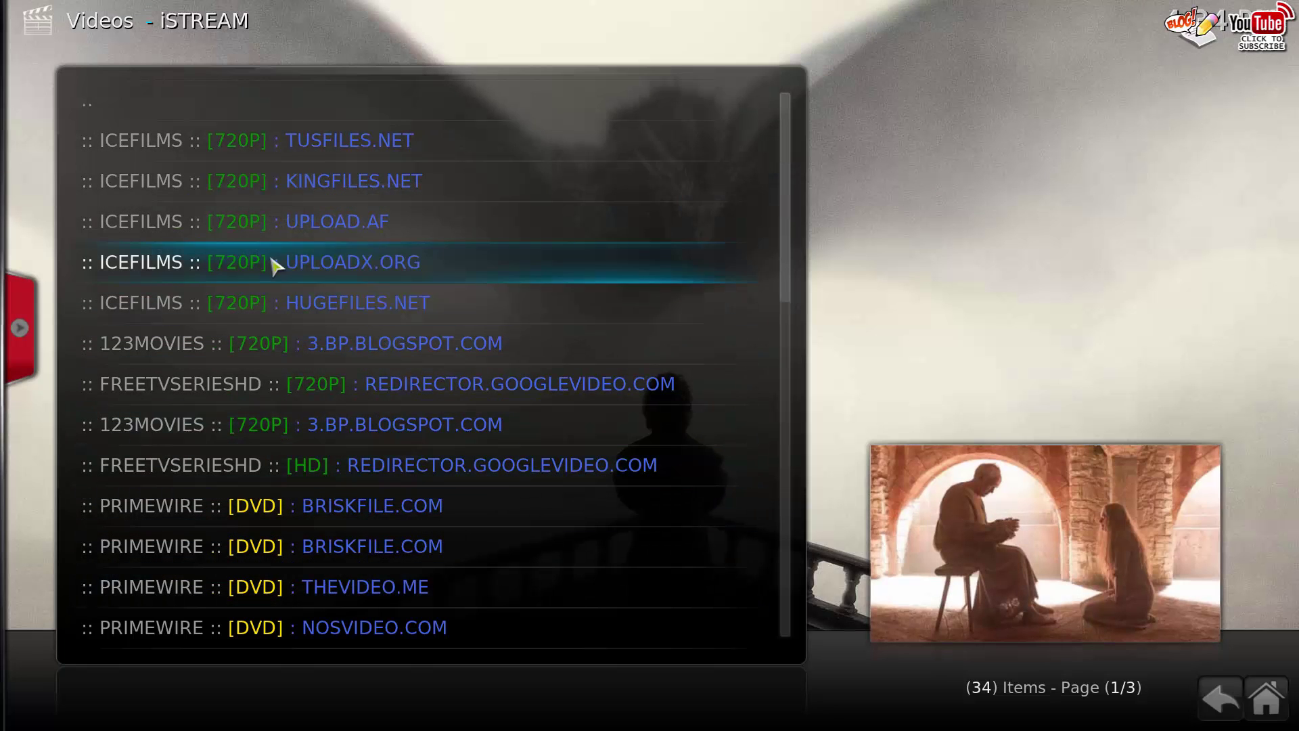
scroll(271, 531, "down", 20)
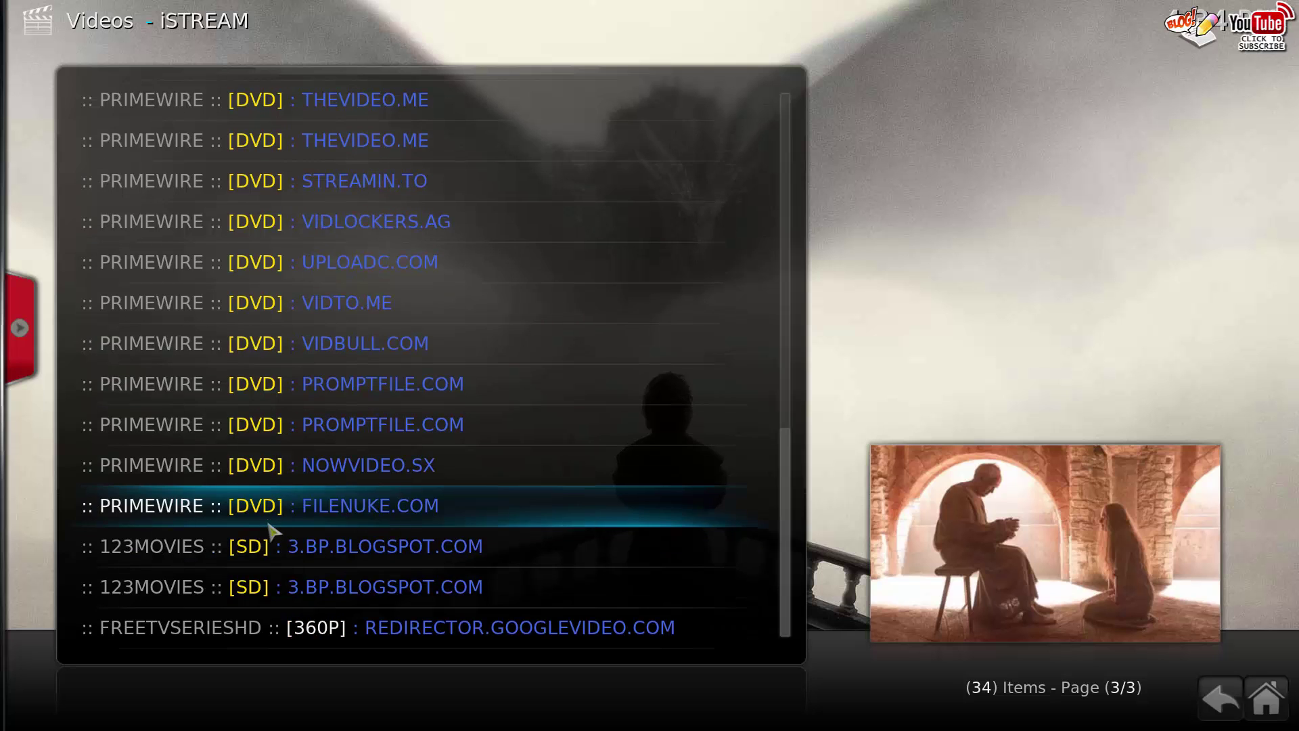
scroll(271, 531, "up", 20)
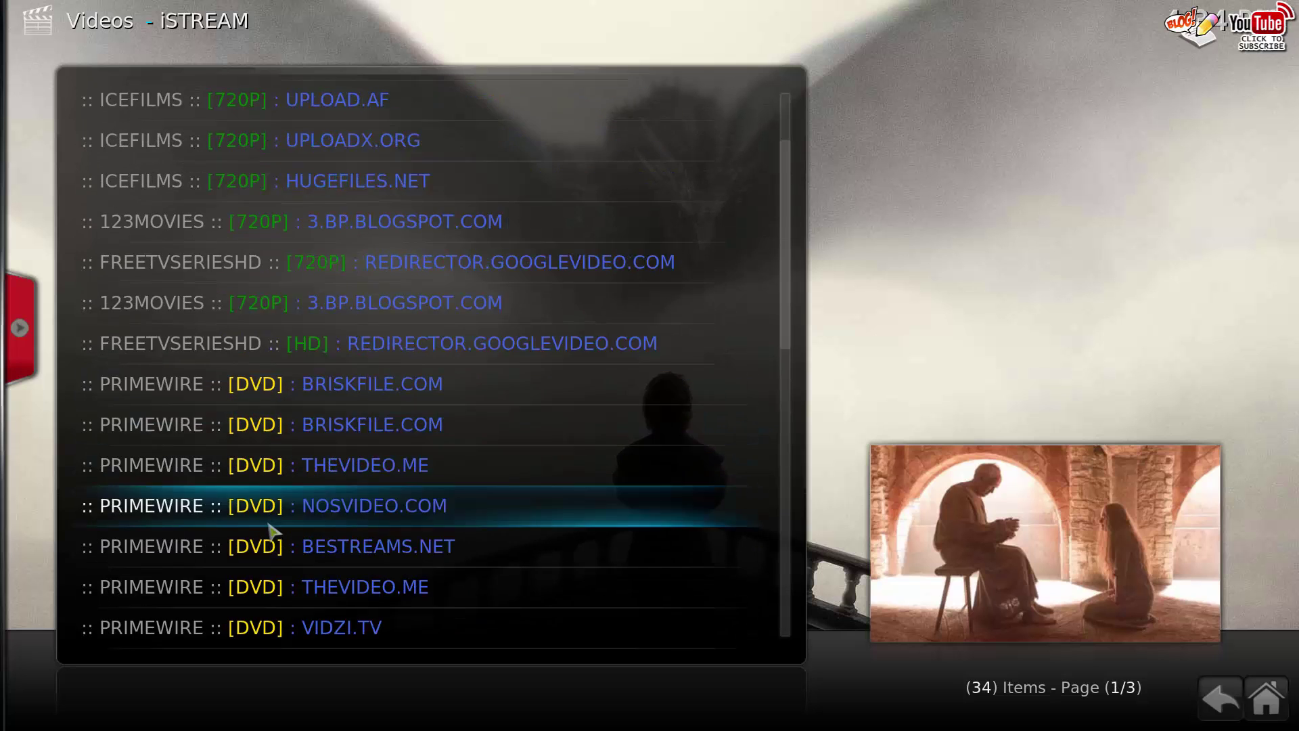
- Leave the episode's source list and return to the home screen
left_click(140, 105)
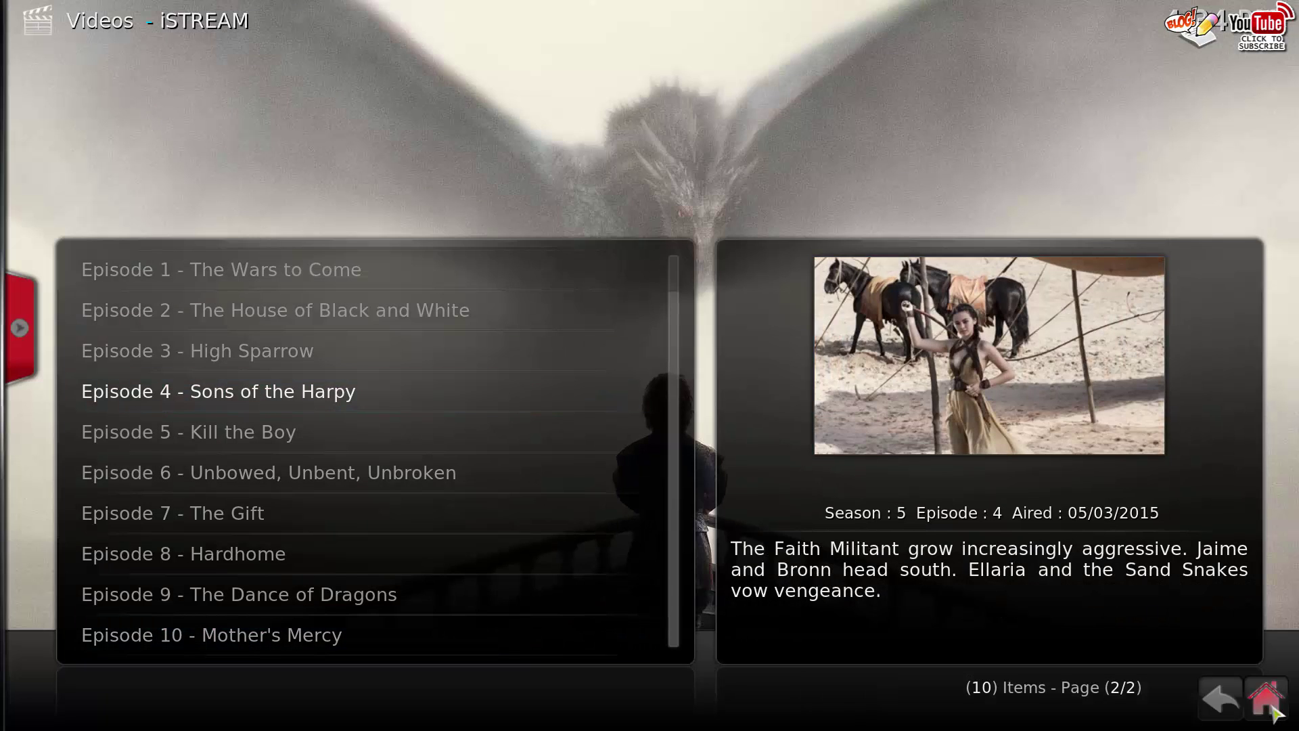
left_click(1265, 697)
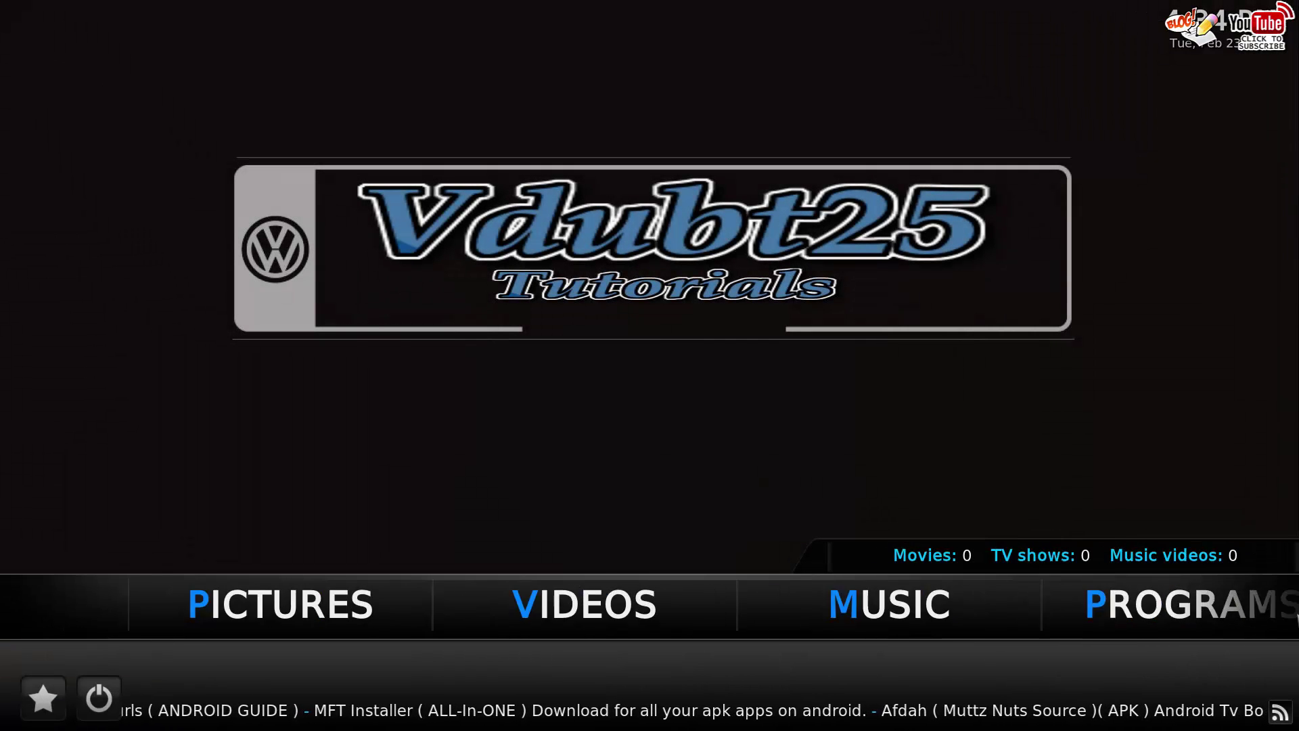
mouse_move(942, 611)
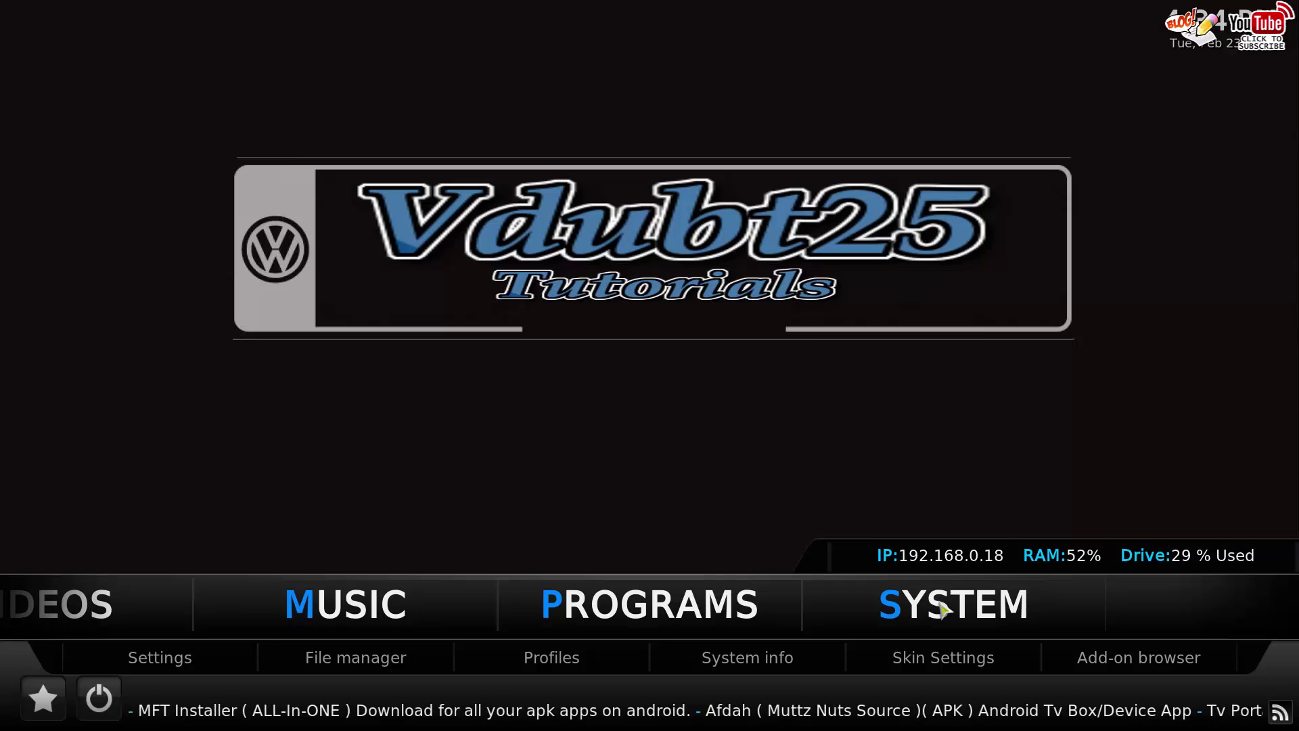